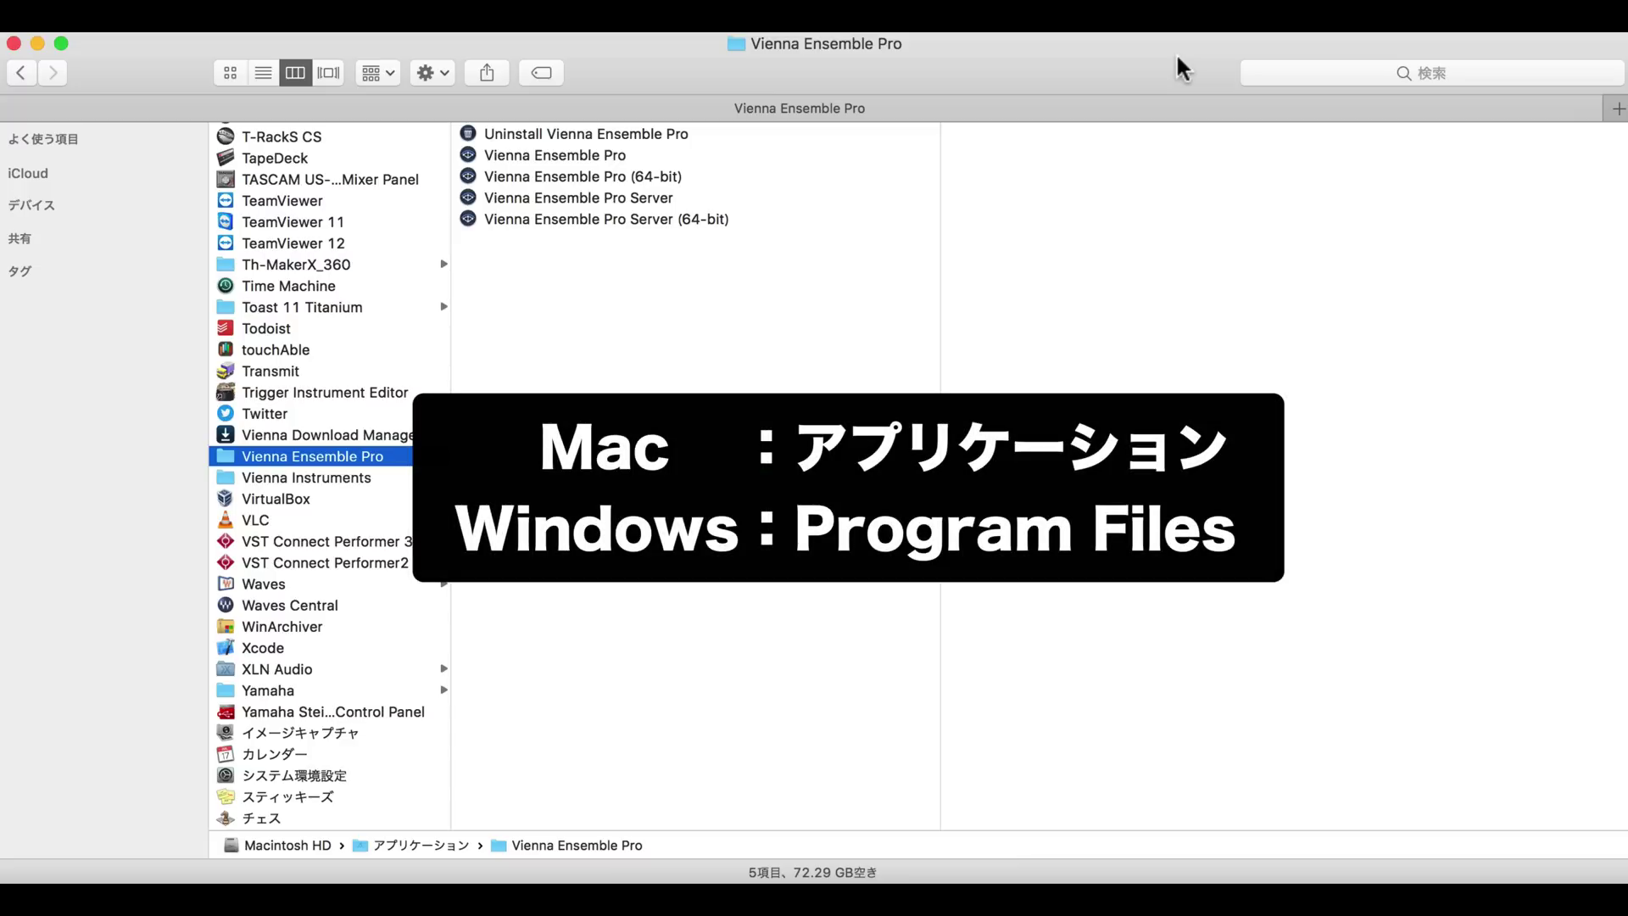
Compare the contents of the Vienna Instruments and Vienna Ensemble Pro folders, ending on Vienna Ensemble Pro with its file names fully readable
{"action": "left_click", "coordinate": [335, 471]}
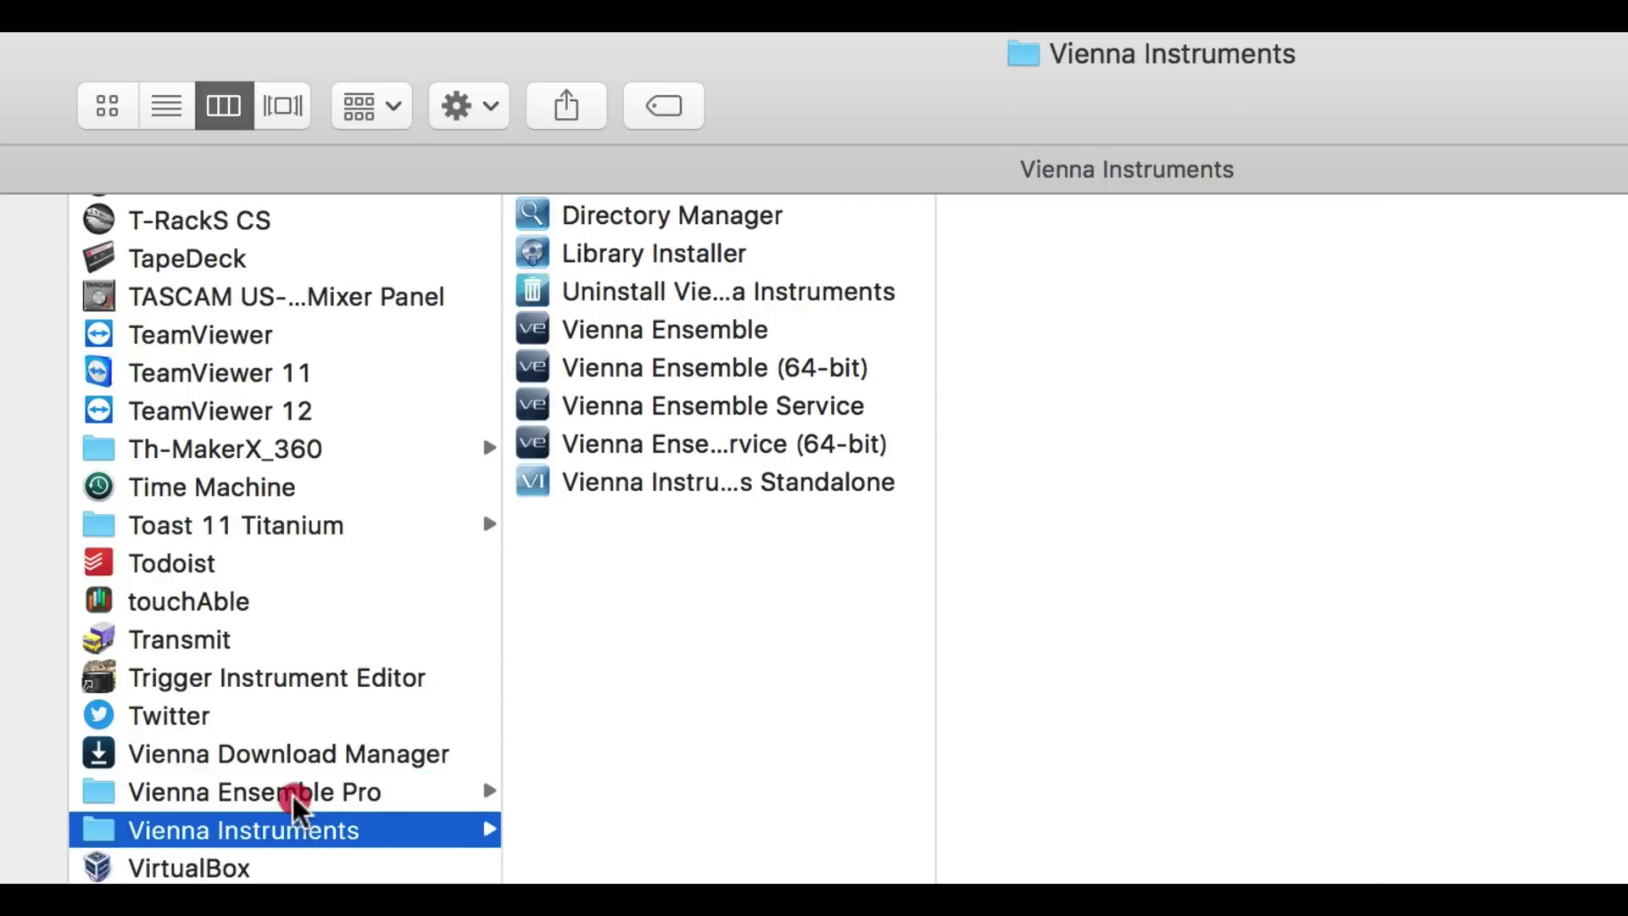
{"action": "left_click", "coordinate": [293, 793]}
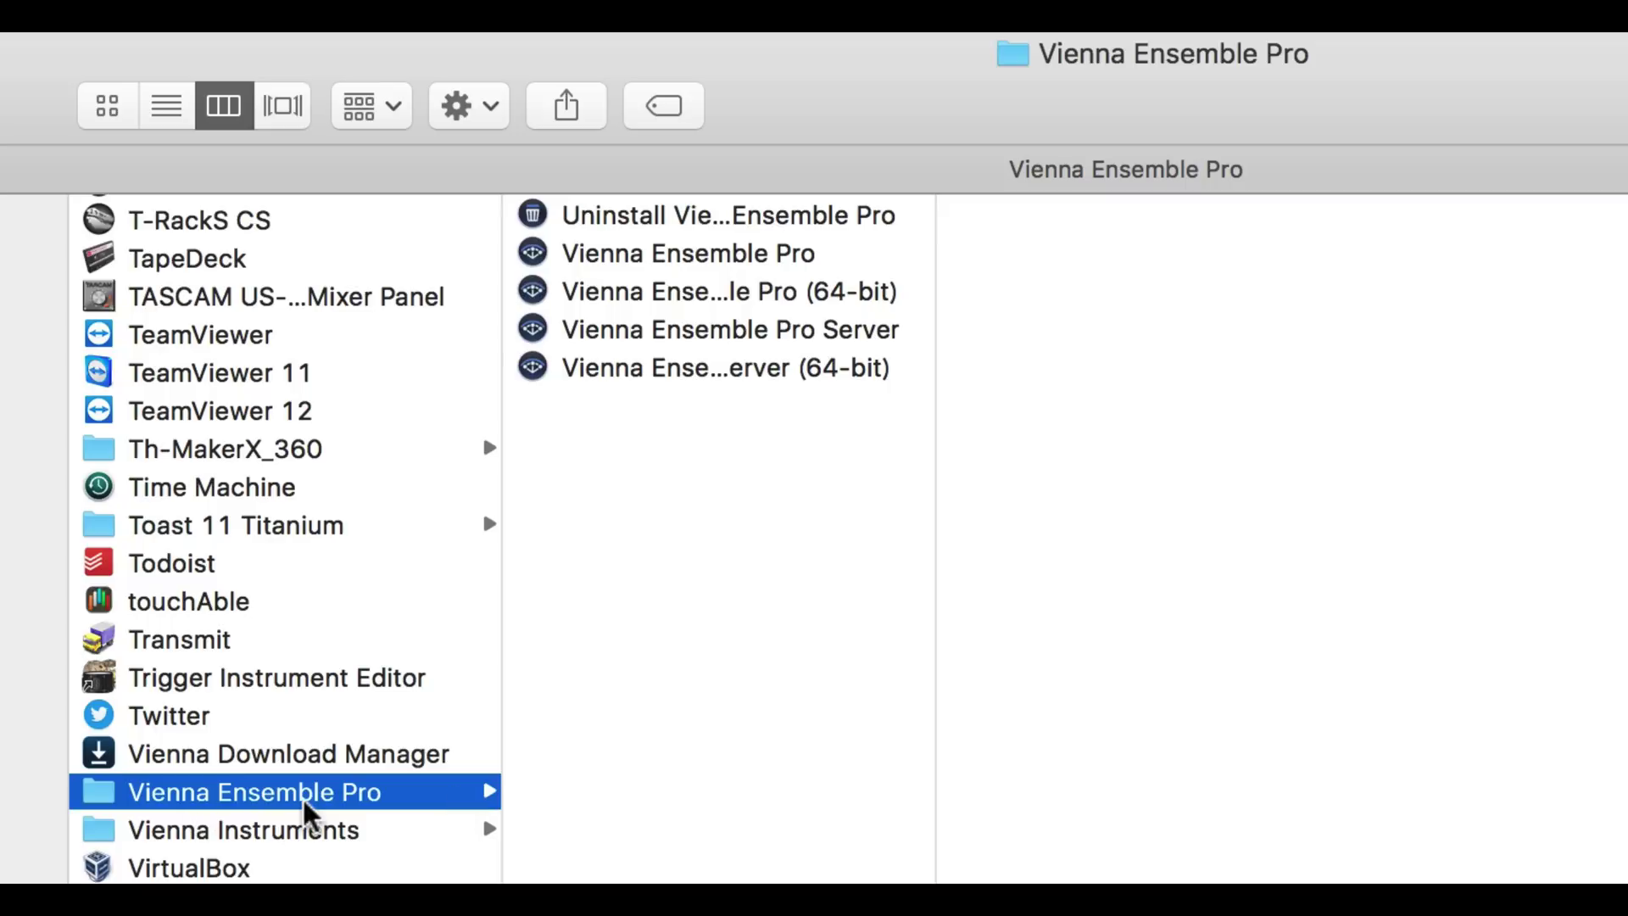
{"action": "left_click", "coordinate": [271, 833]}
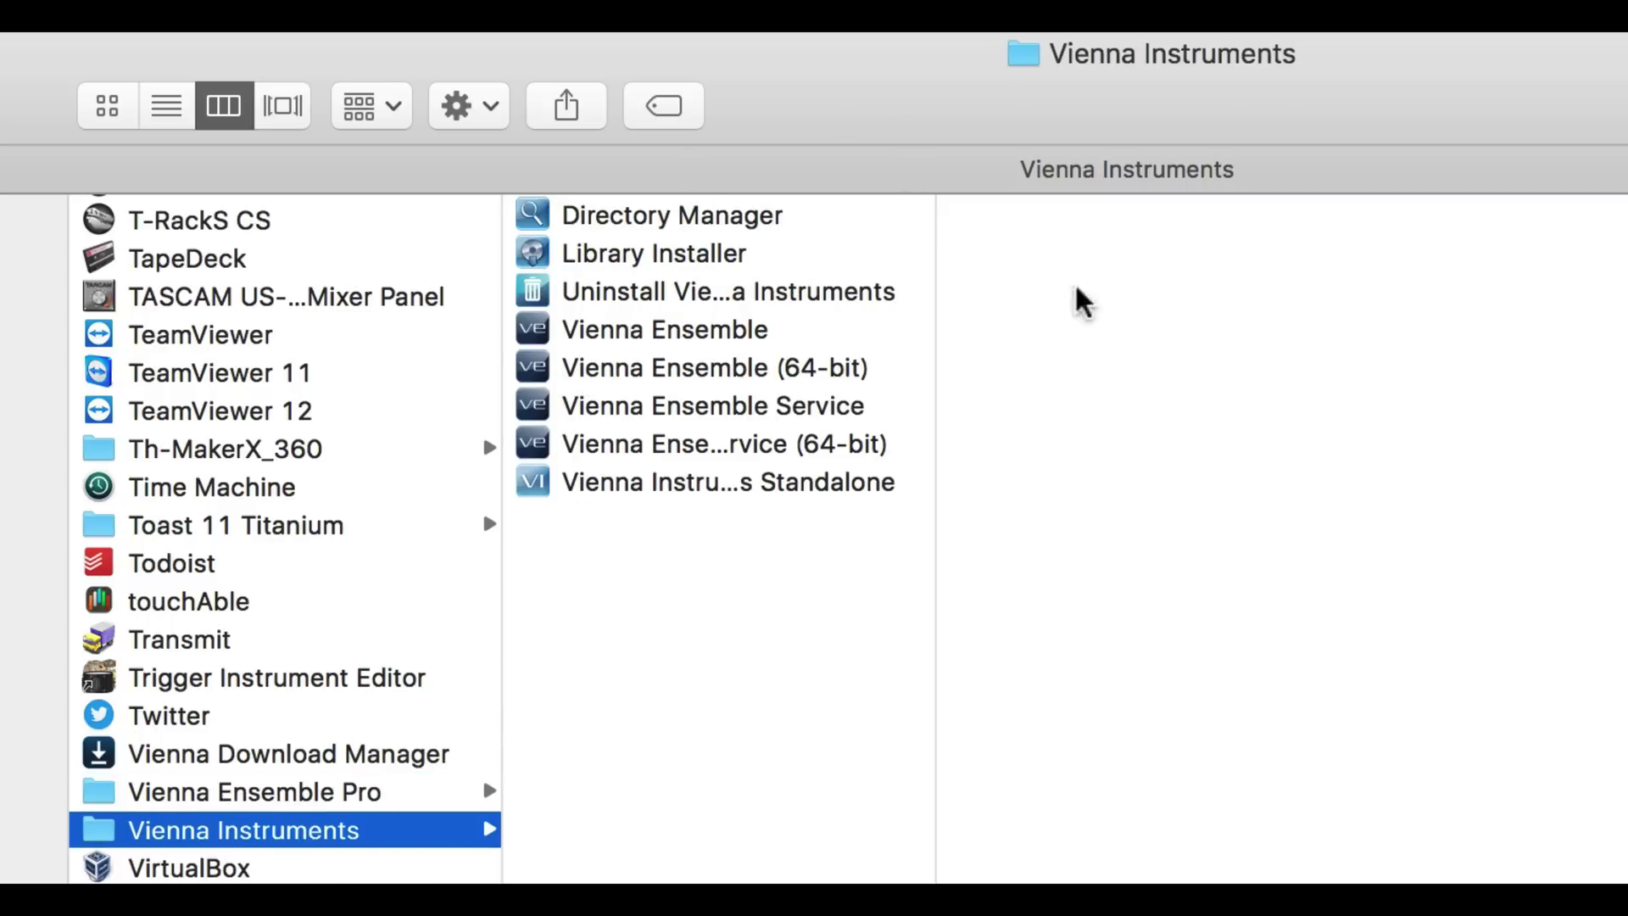
{"action": "left_click", "coordinate": [348, 791]}
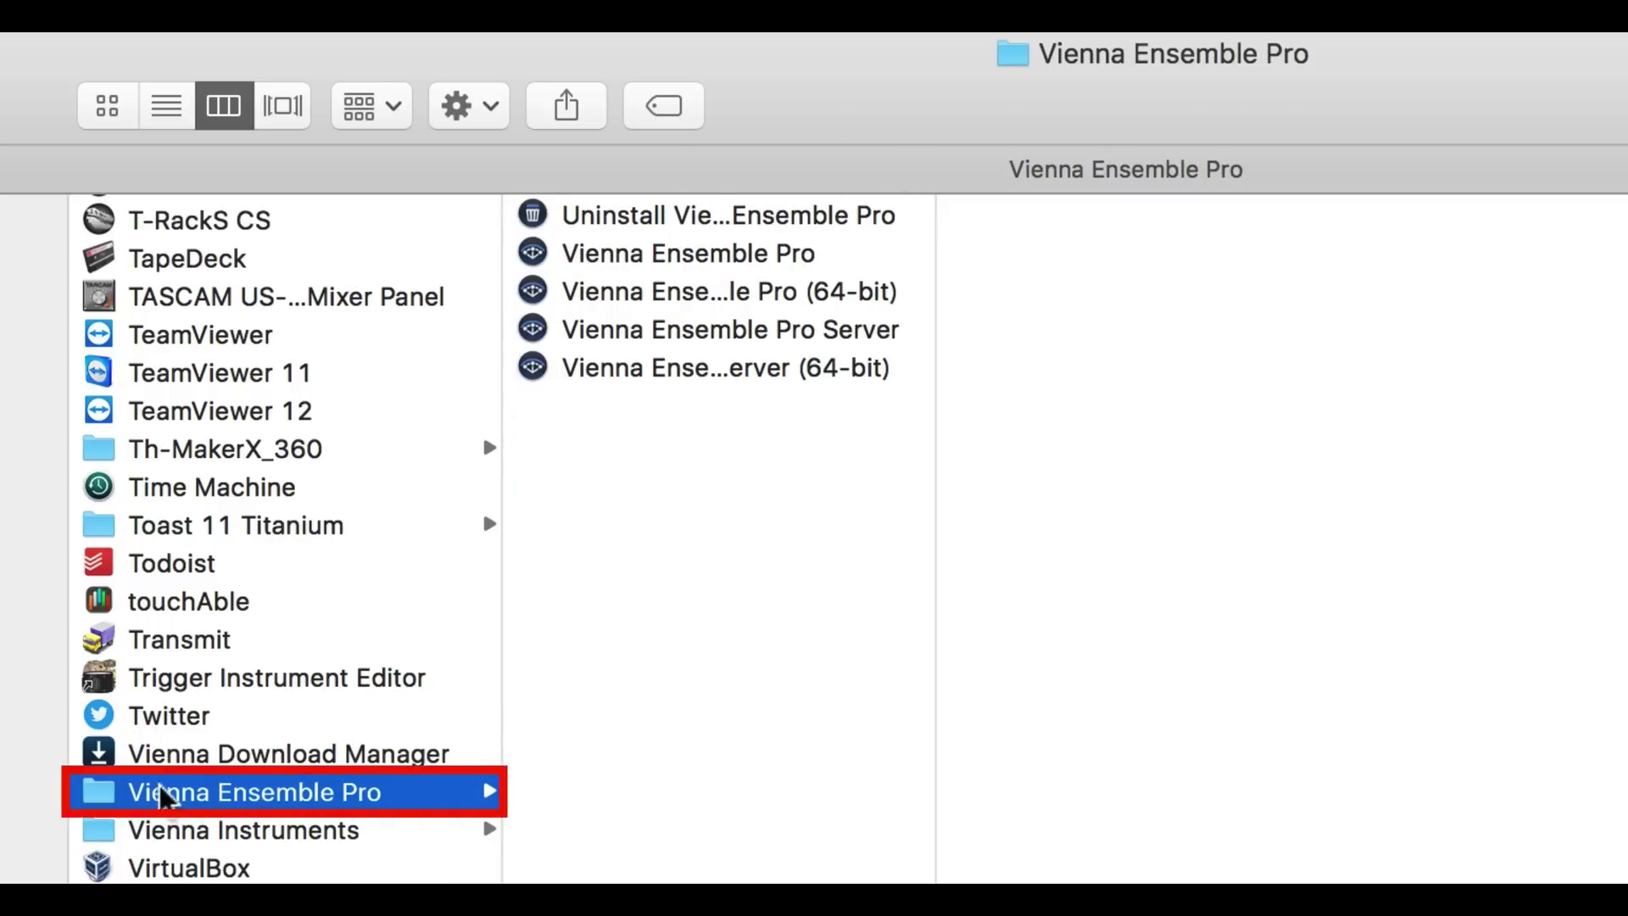
{"action": "left_click_drag", "start_coordinate": [936, 823], "coordinate": [1162, 788]}
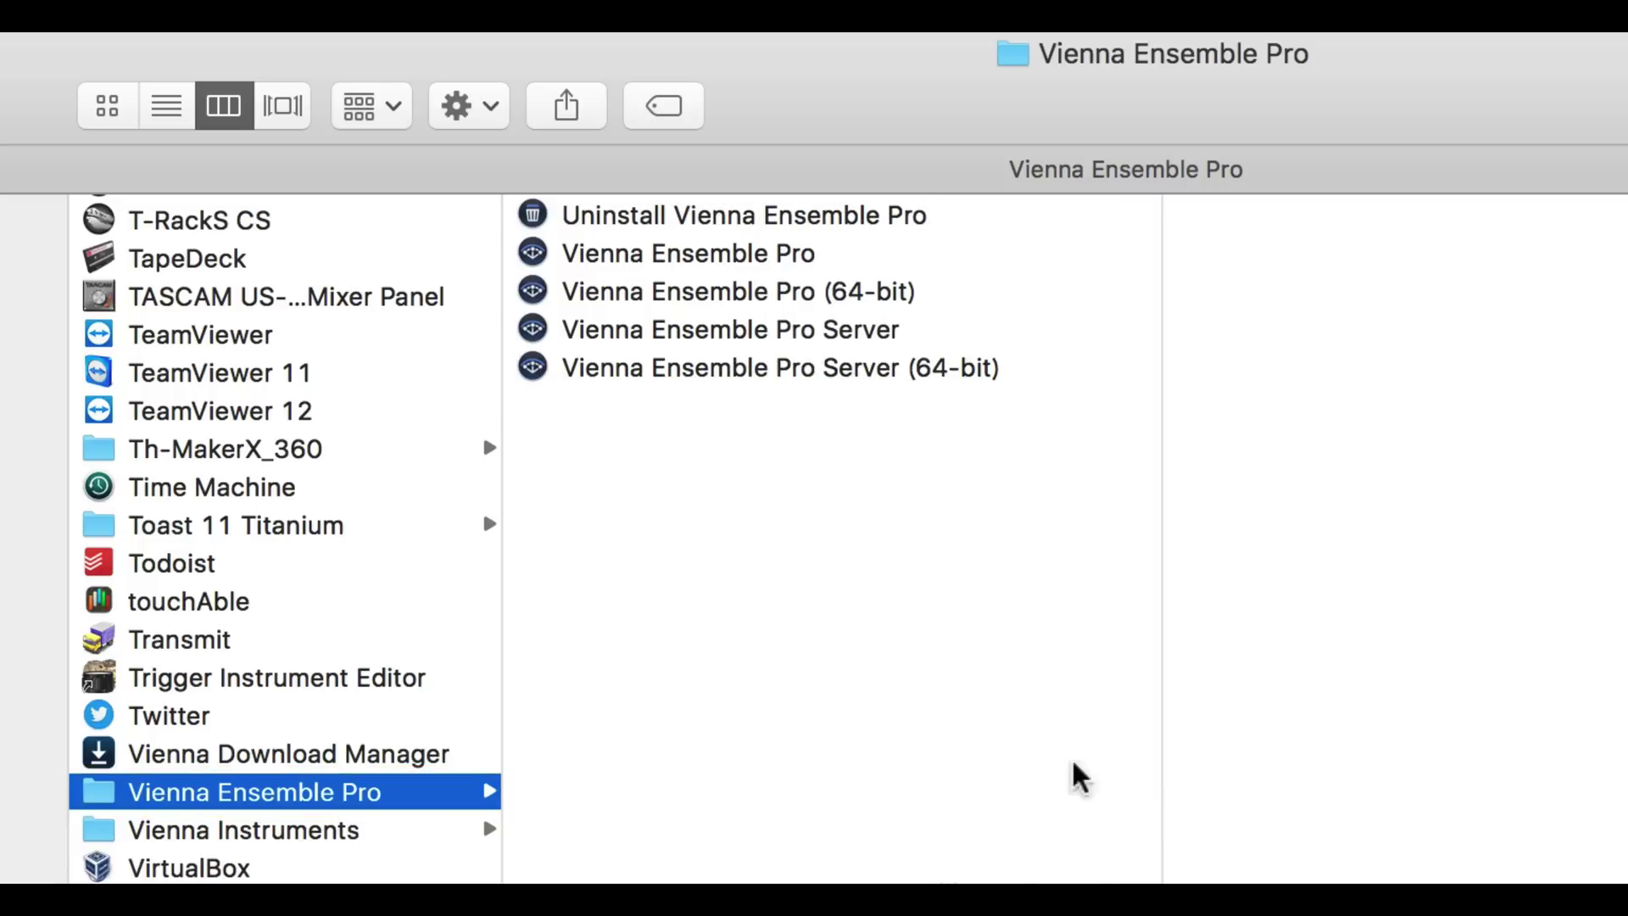
Go through the uninstaller and the standalone and server applications in the Vienna Ensemble Pro folder one by one
{"action": "left_click", "coordinate": [757, 215]}
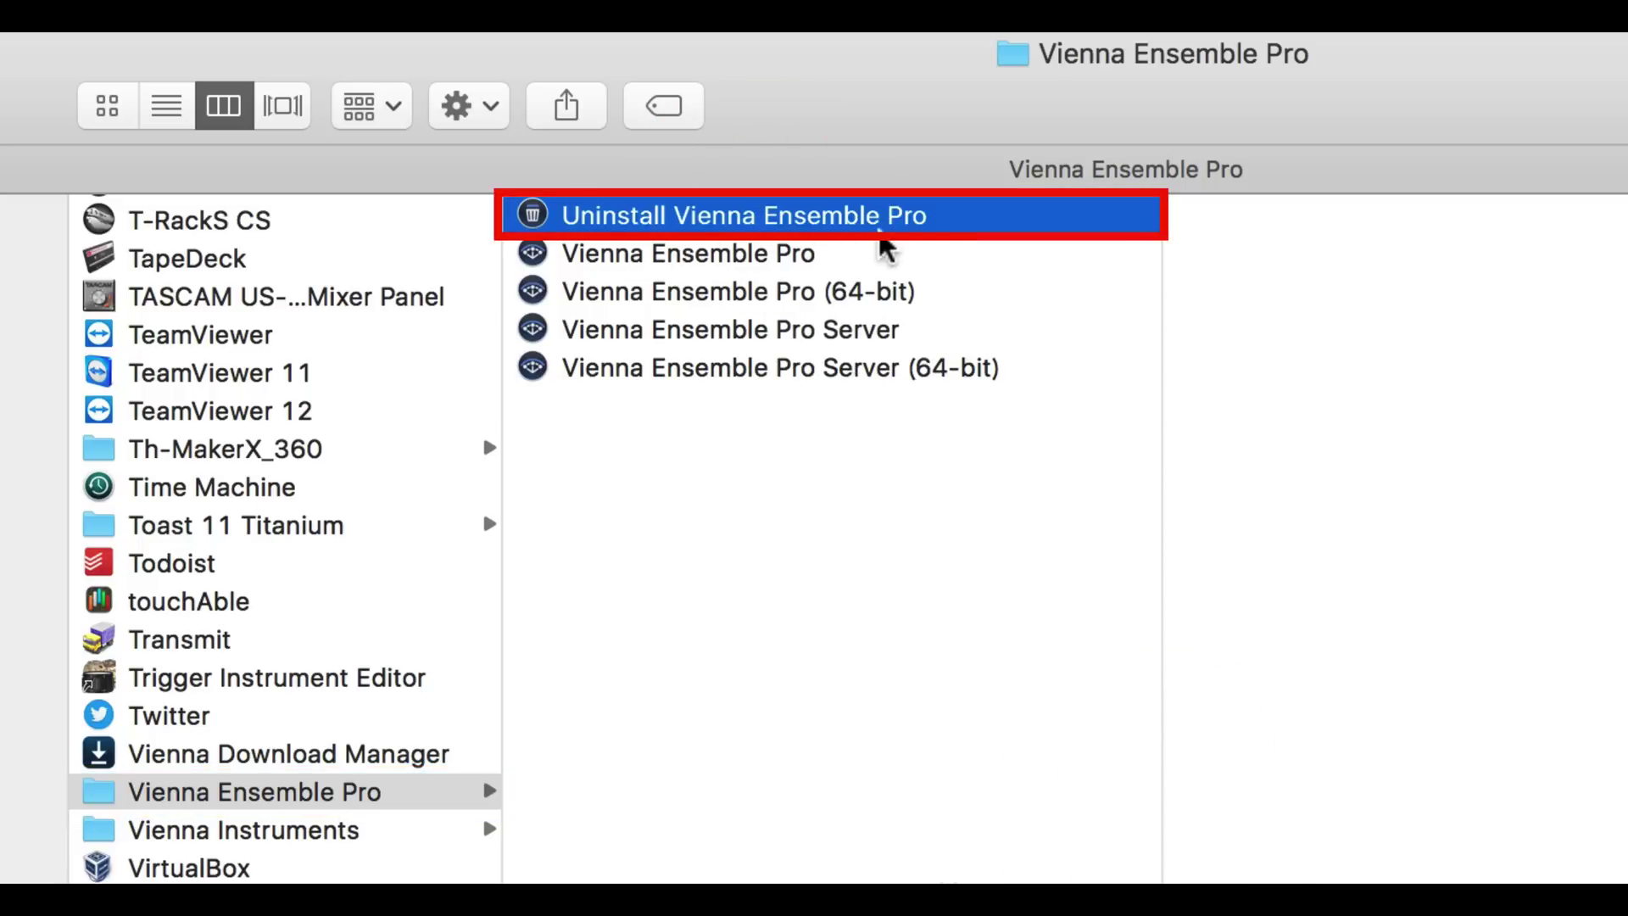
{"action": "left_click", "coordinate": [810, 259]}
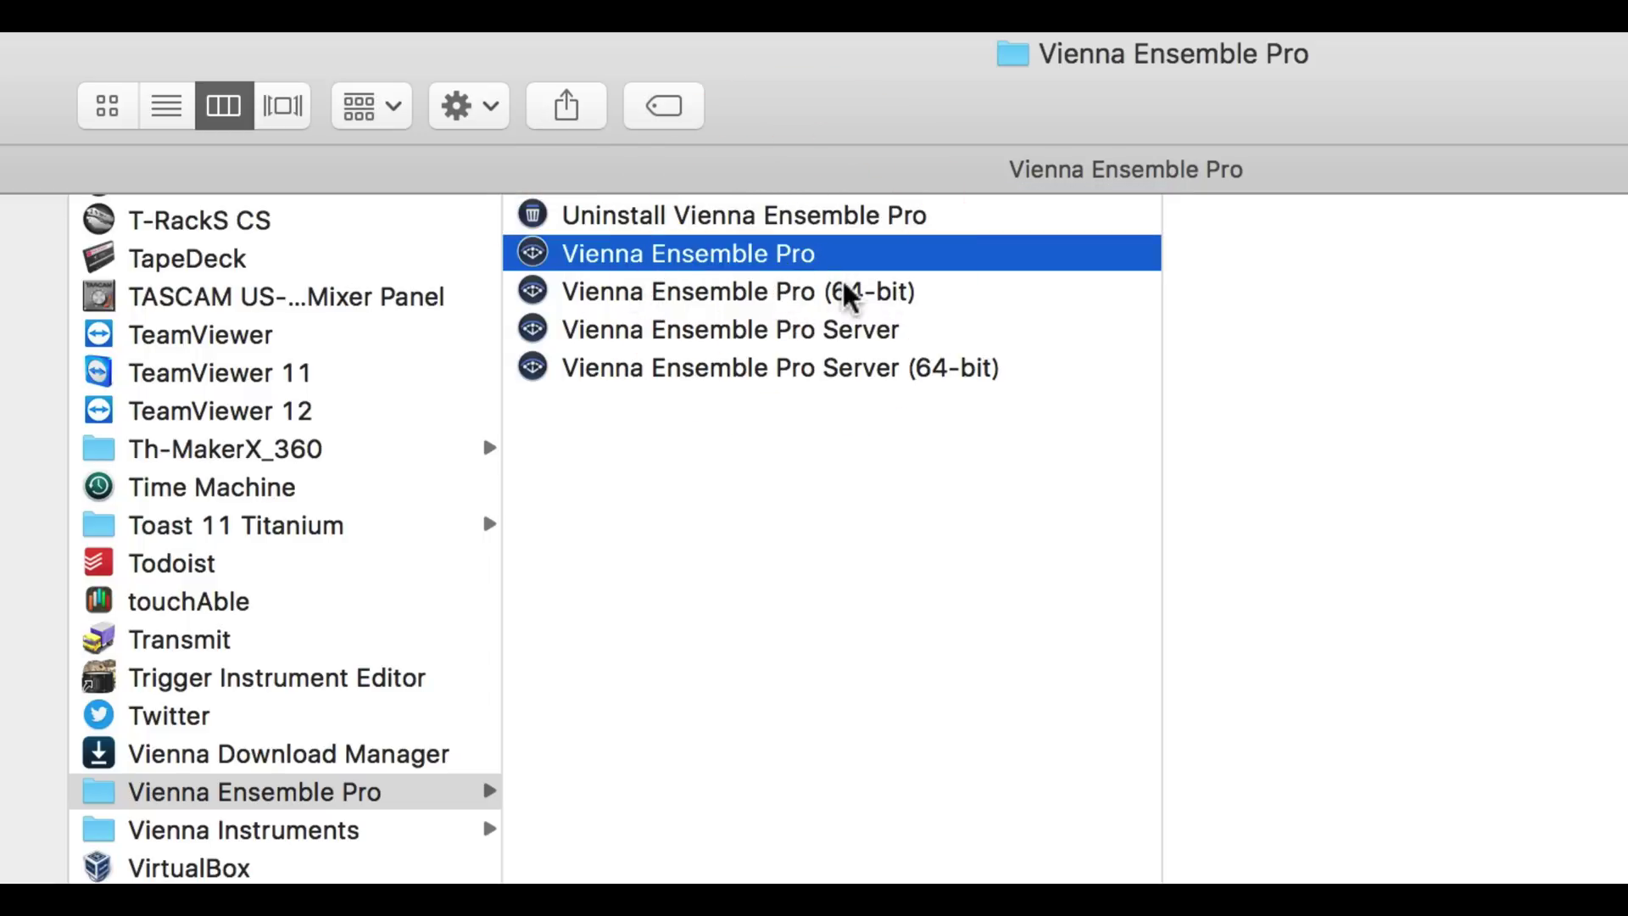
{"action": "left_click", "coordinate": [869, 295]}
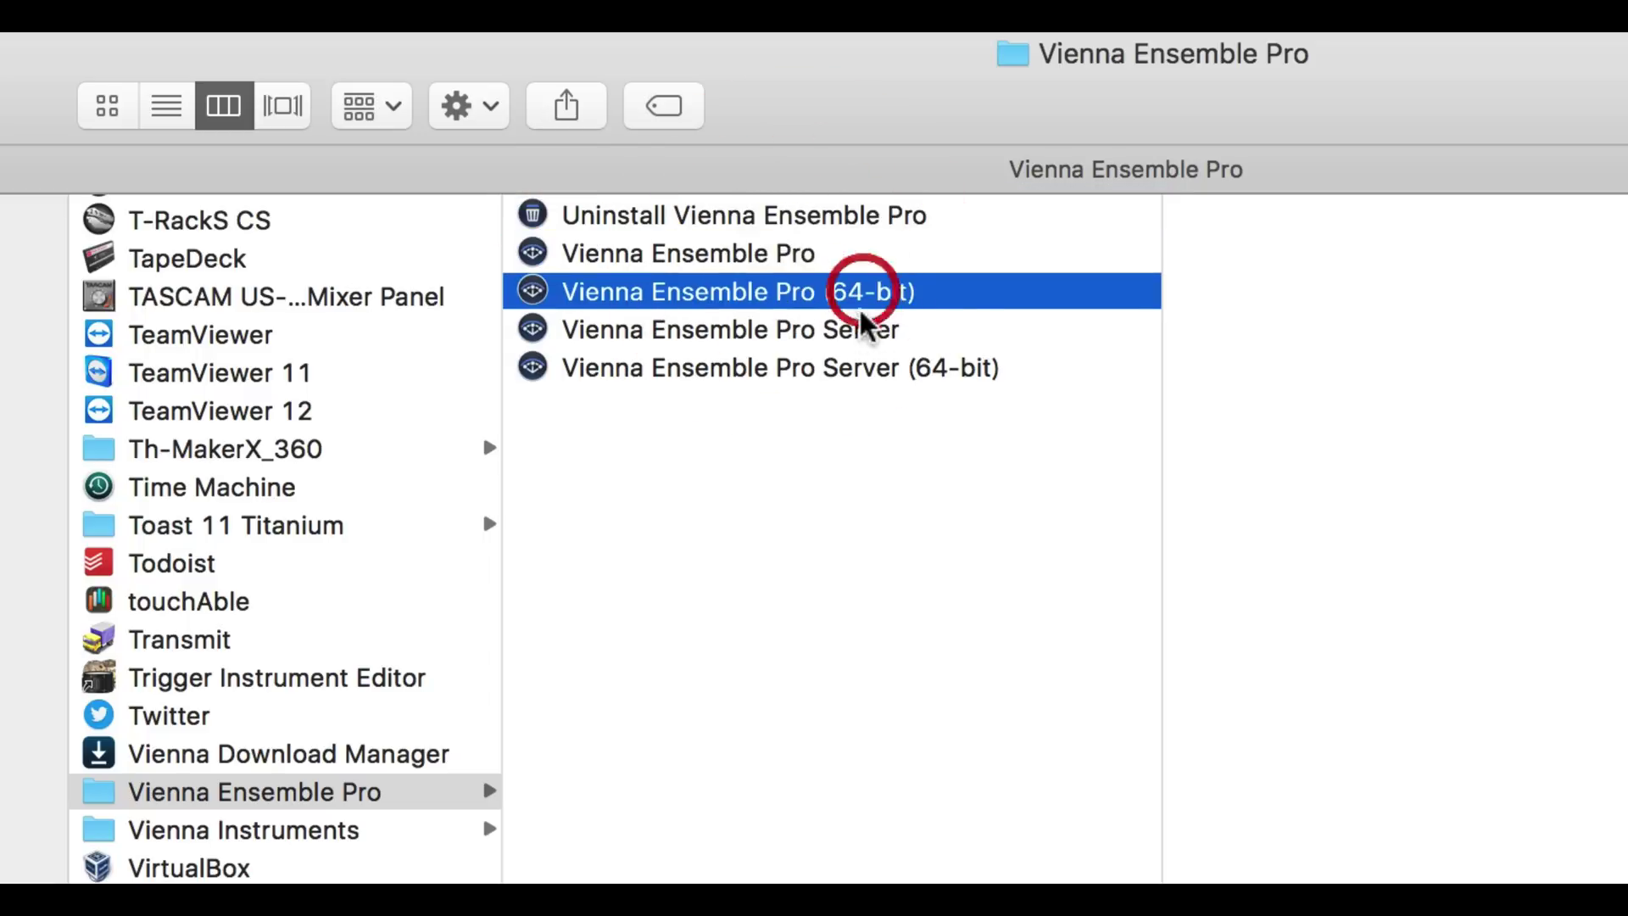
{"action": "left_click", "coordinate": [866, 331]}
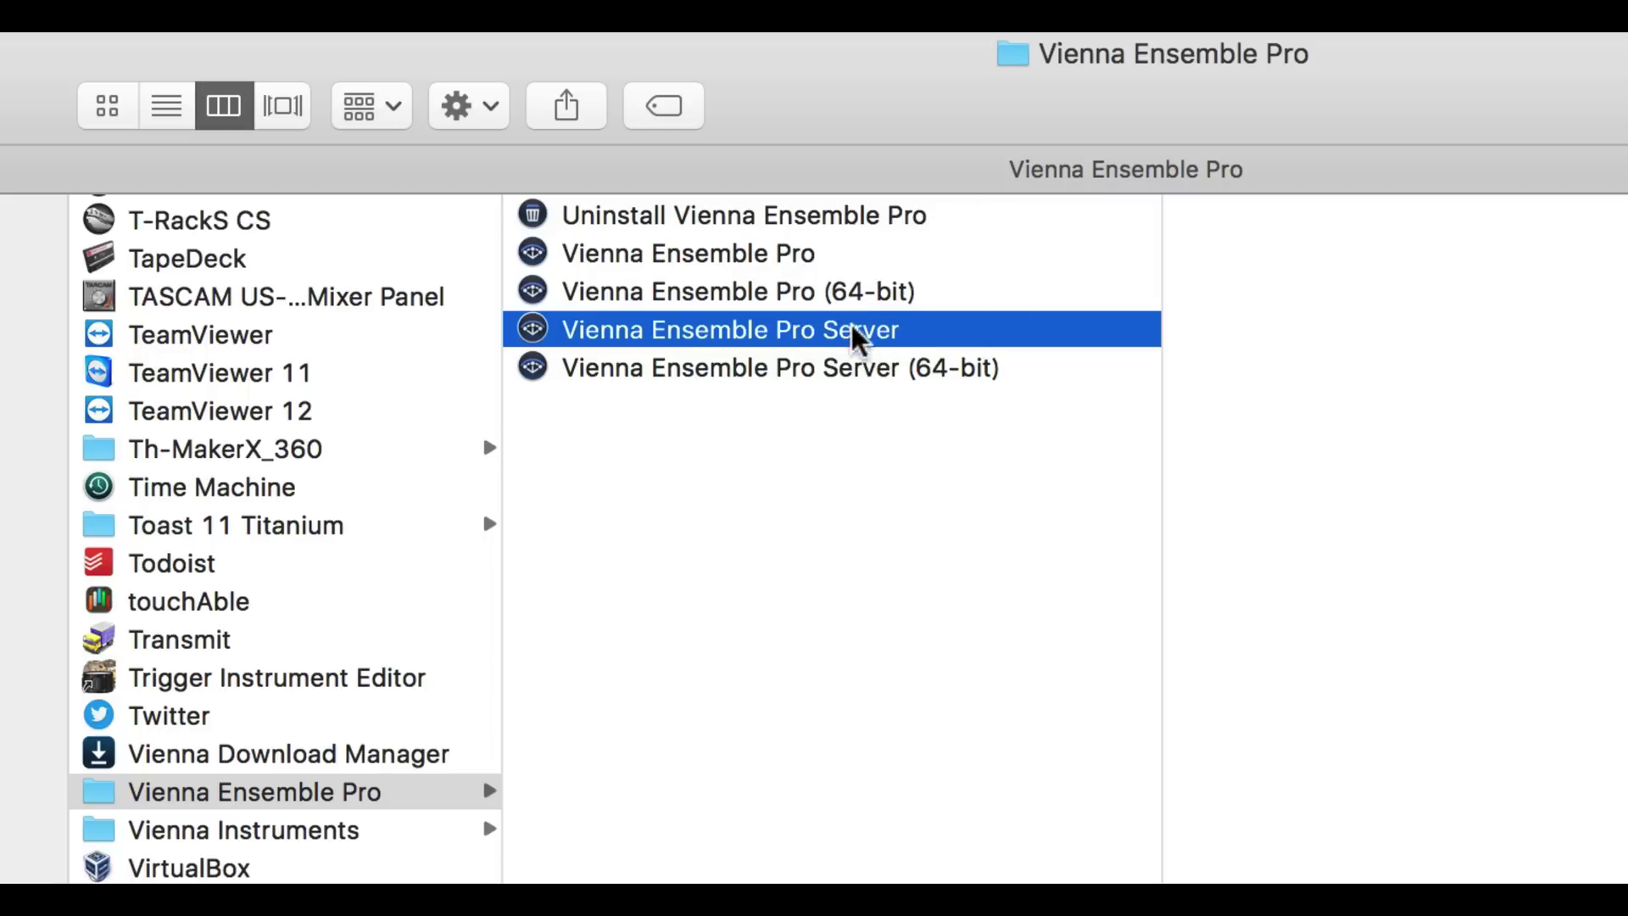
{"action": "left_click", "coordinate": [850, 369]}
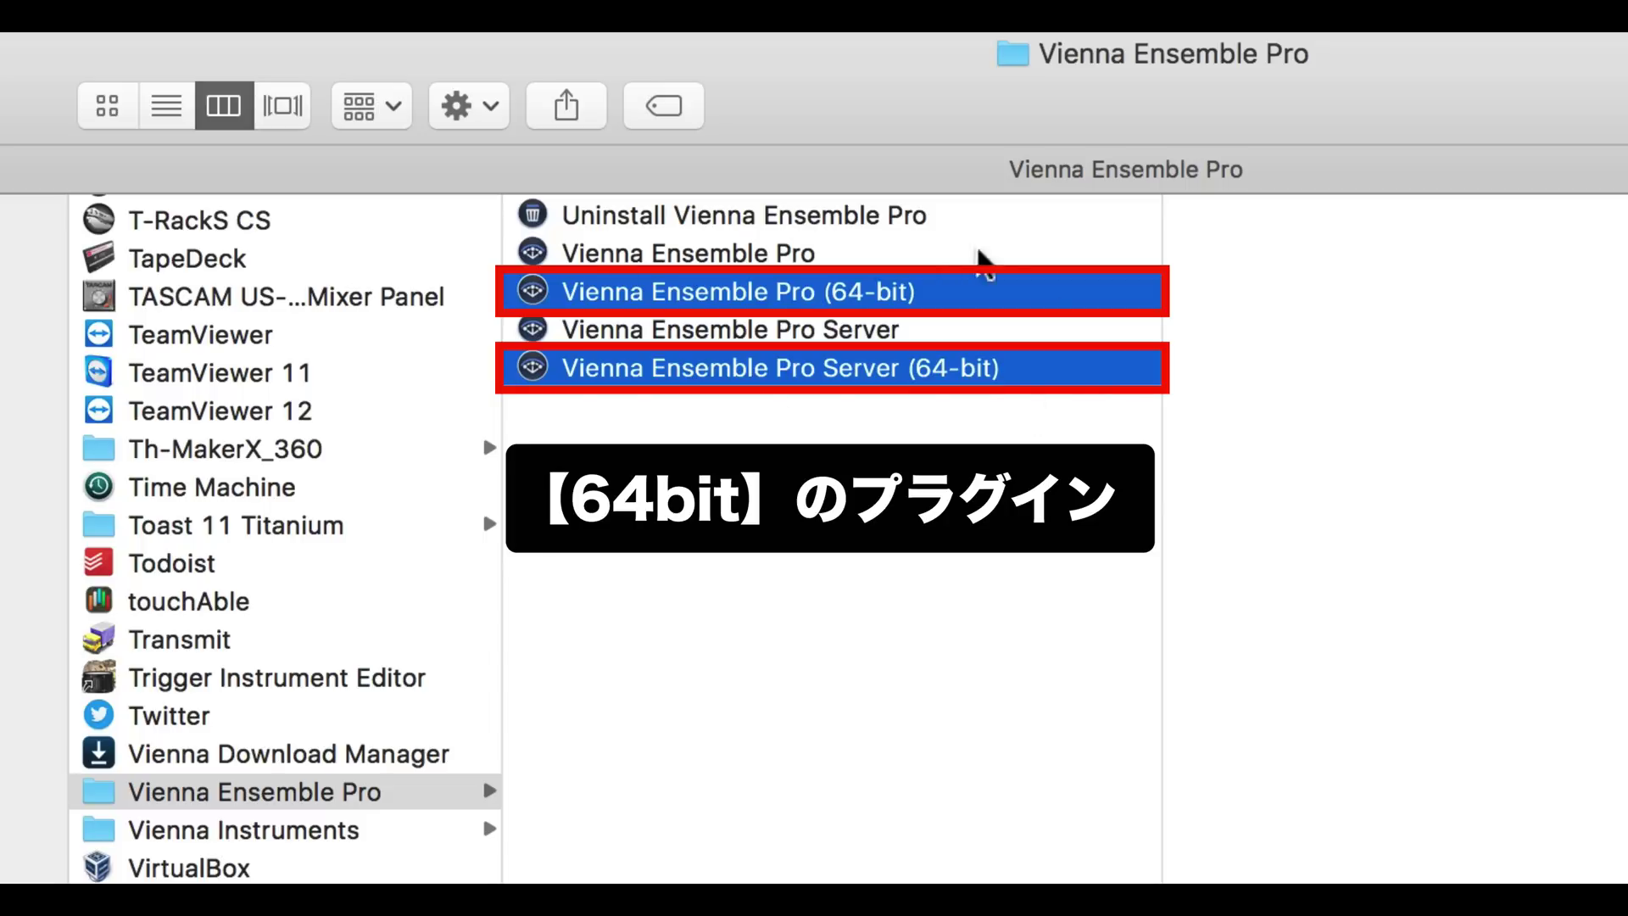
Compare the plain and 64-bit versions of Vienna Ensemble Pro and Vienna Ensemble Pro Server in the folder
{"action": "left_click", "coordinate": [784, 254]}
{"action": "left_click", "coordinate": [751, 333], "text": "super"}
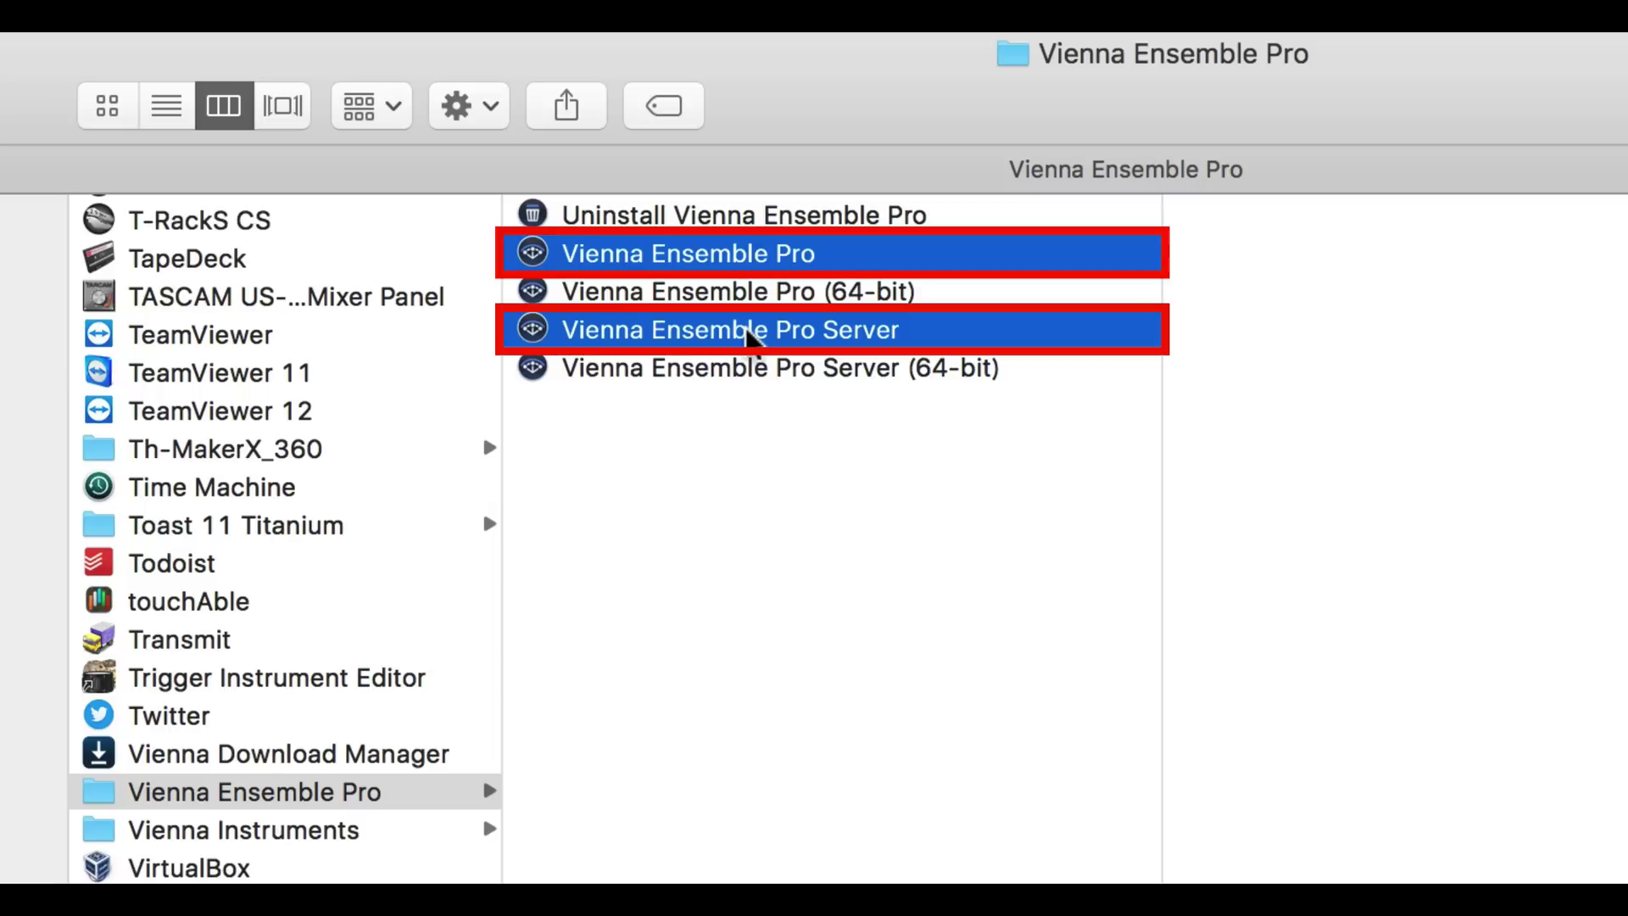
{"action": "left_click", "coordinate": [771, 295]}
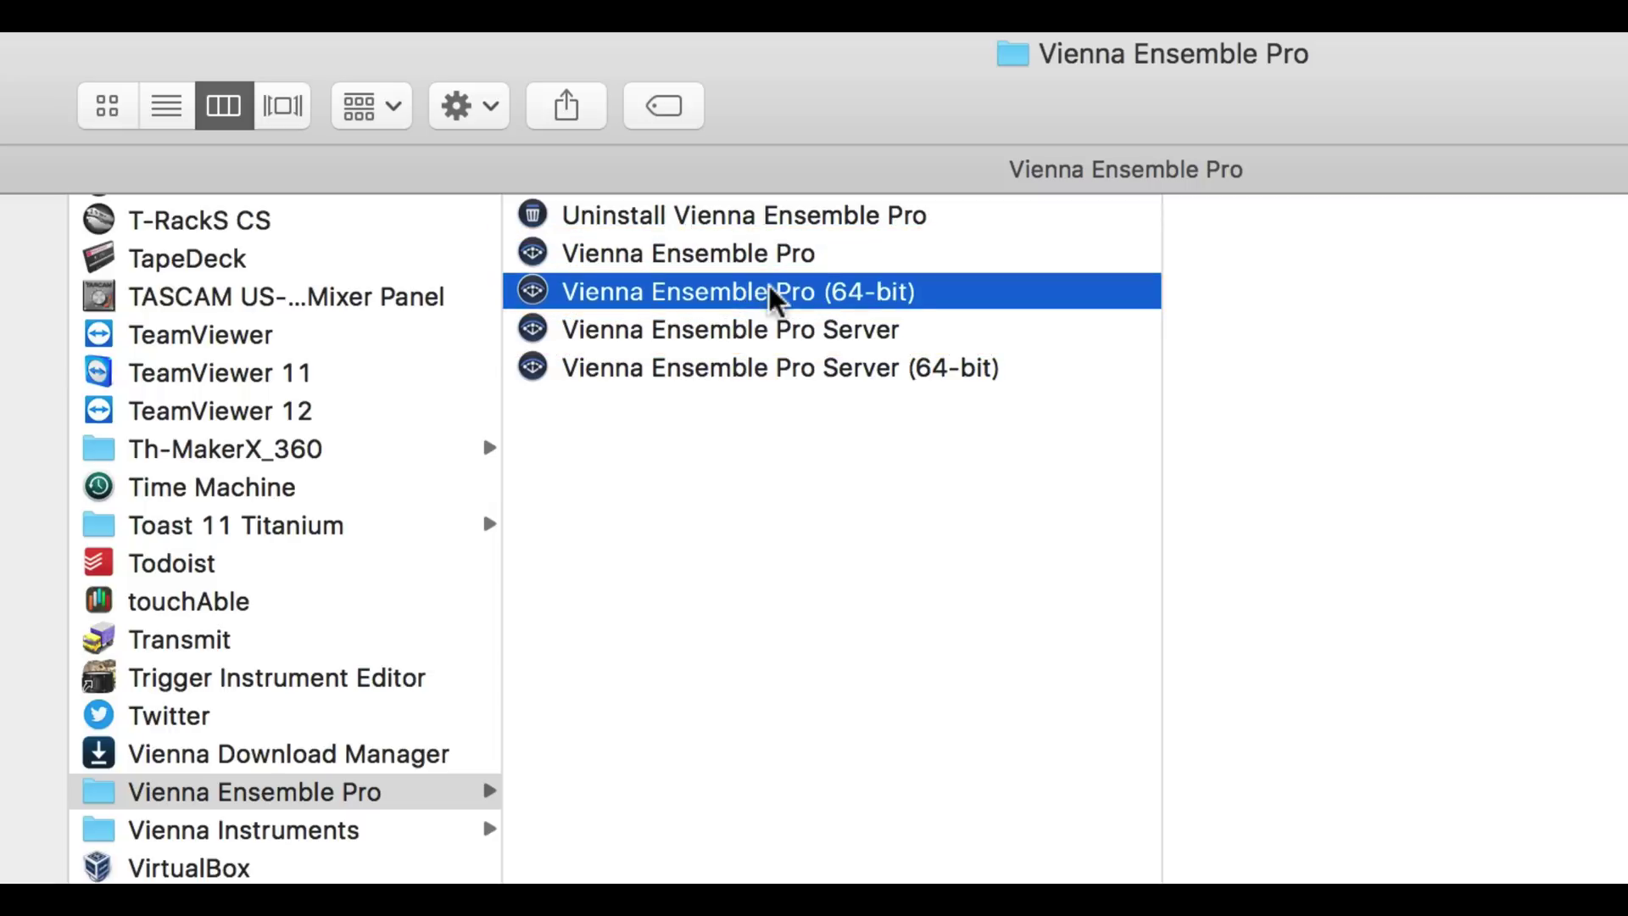
{"action": "left_click", "coordinate": [916, 379]}
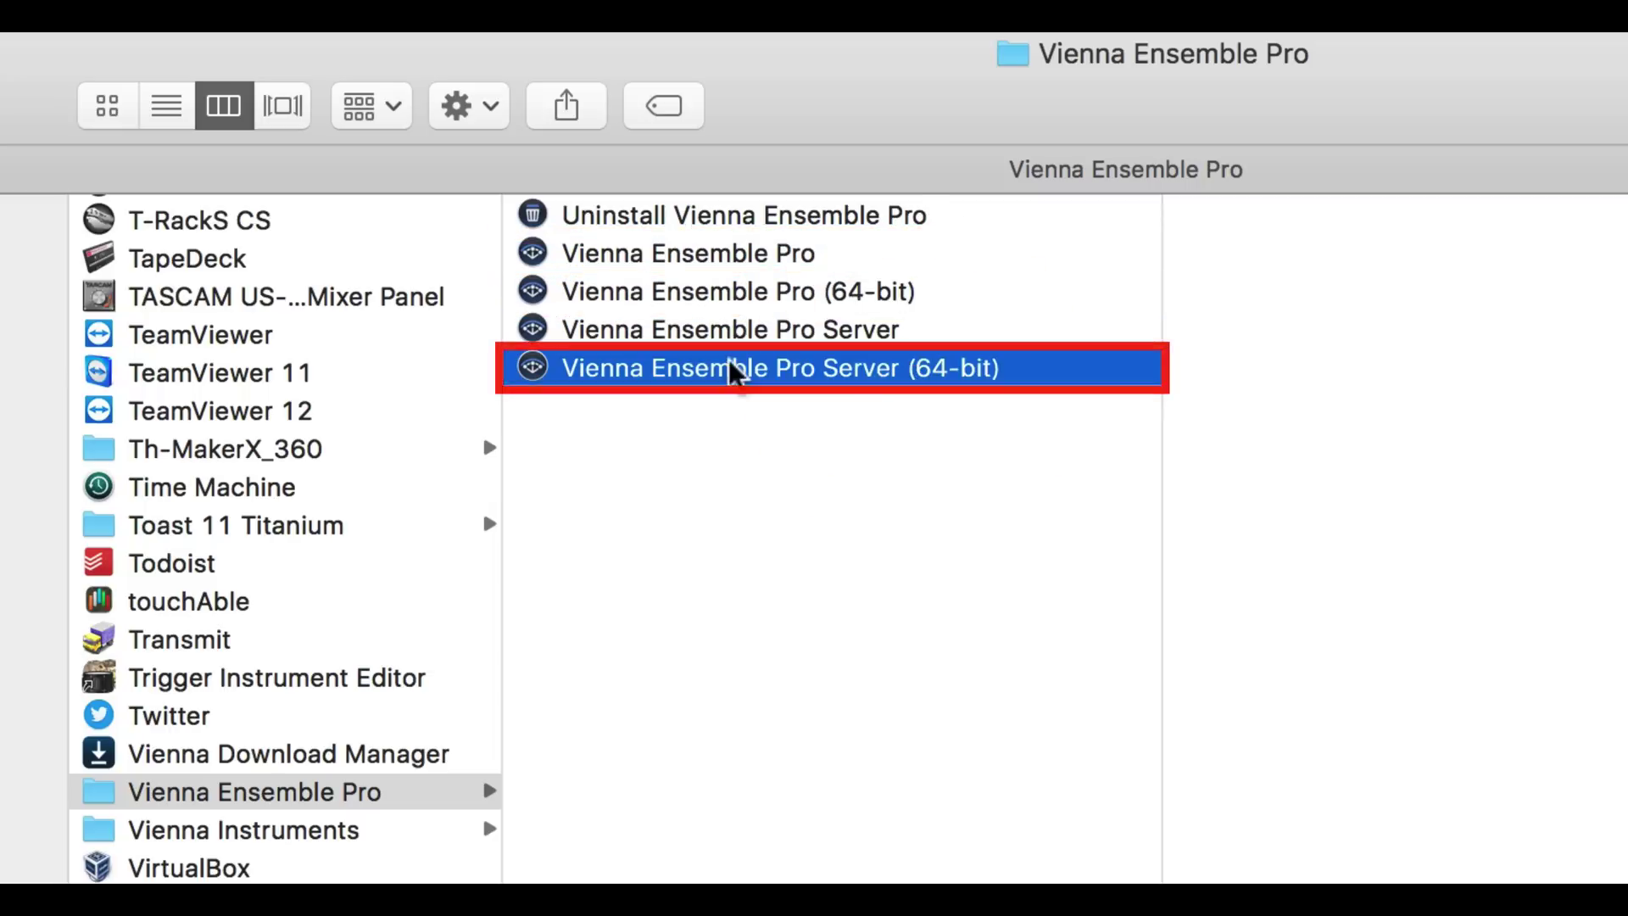
{"action": "left_click", "coordinate": [866, 263]}
{"action": "left_click", "coordinate": [749, 331], "text": "super"}
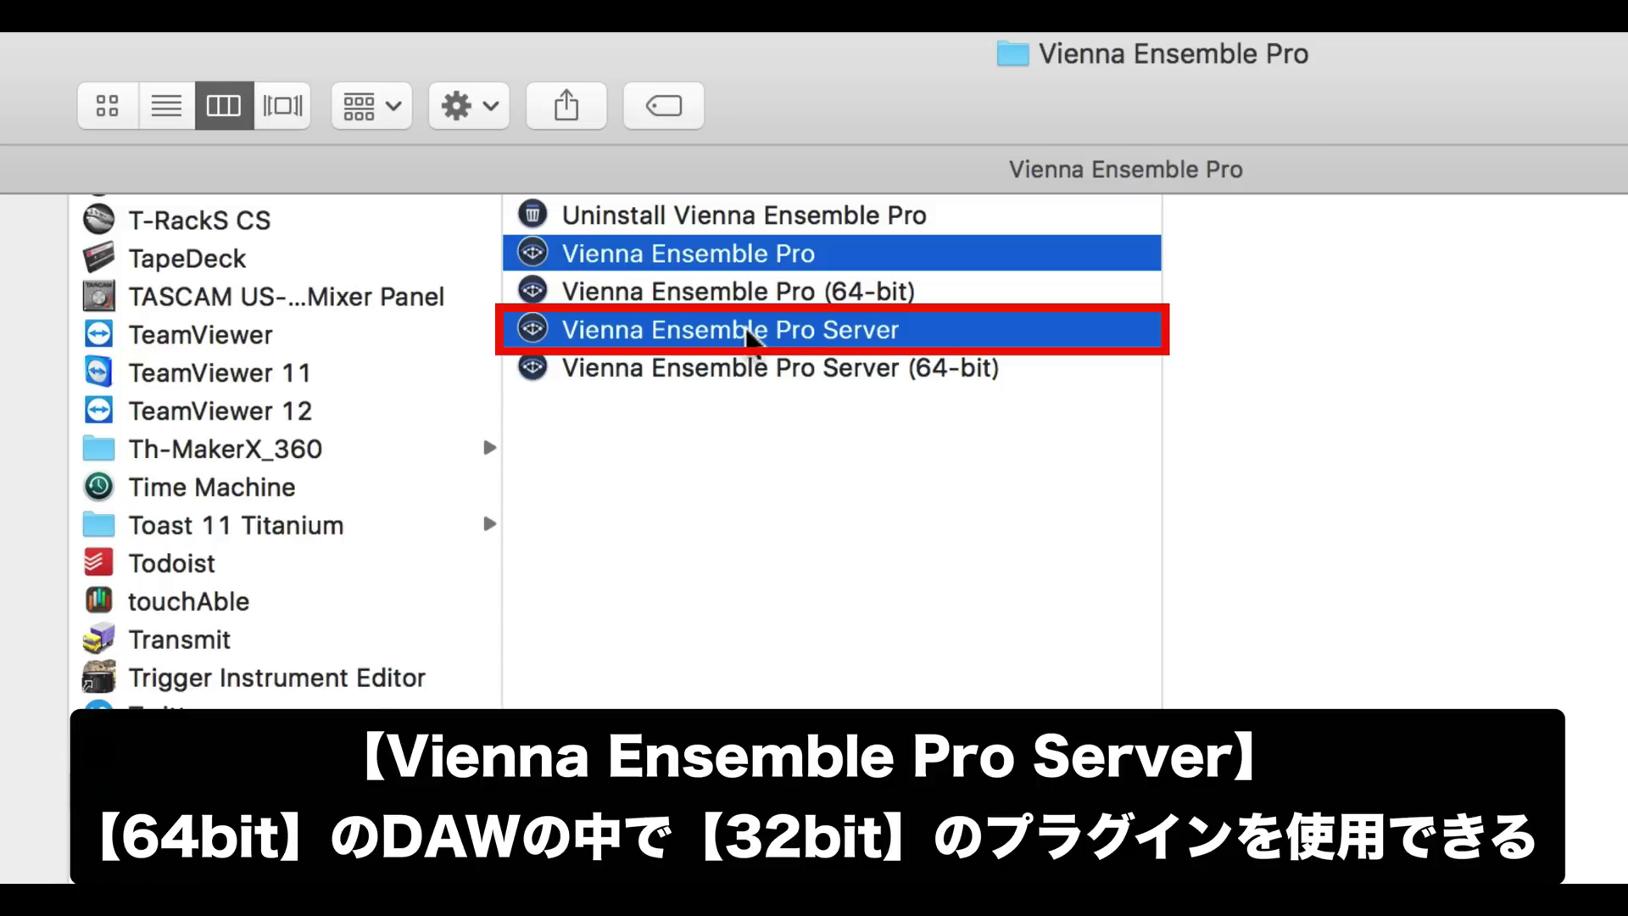
{"action": "key", "text": "Down"}
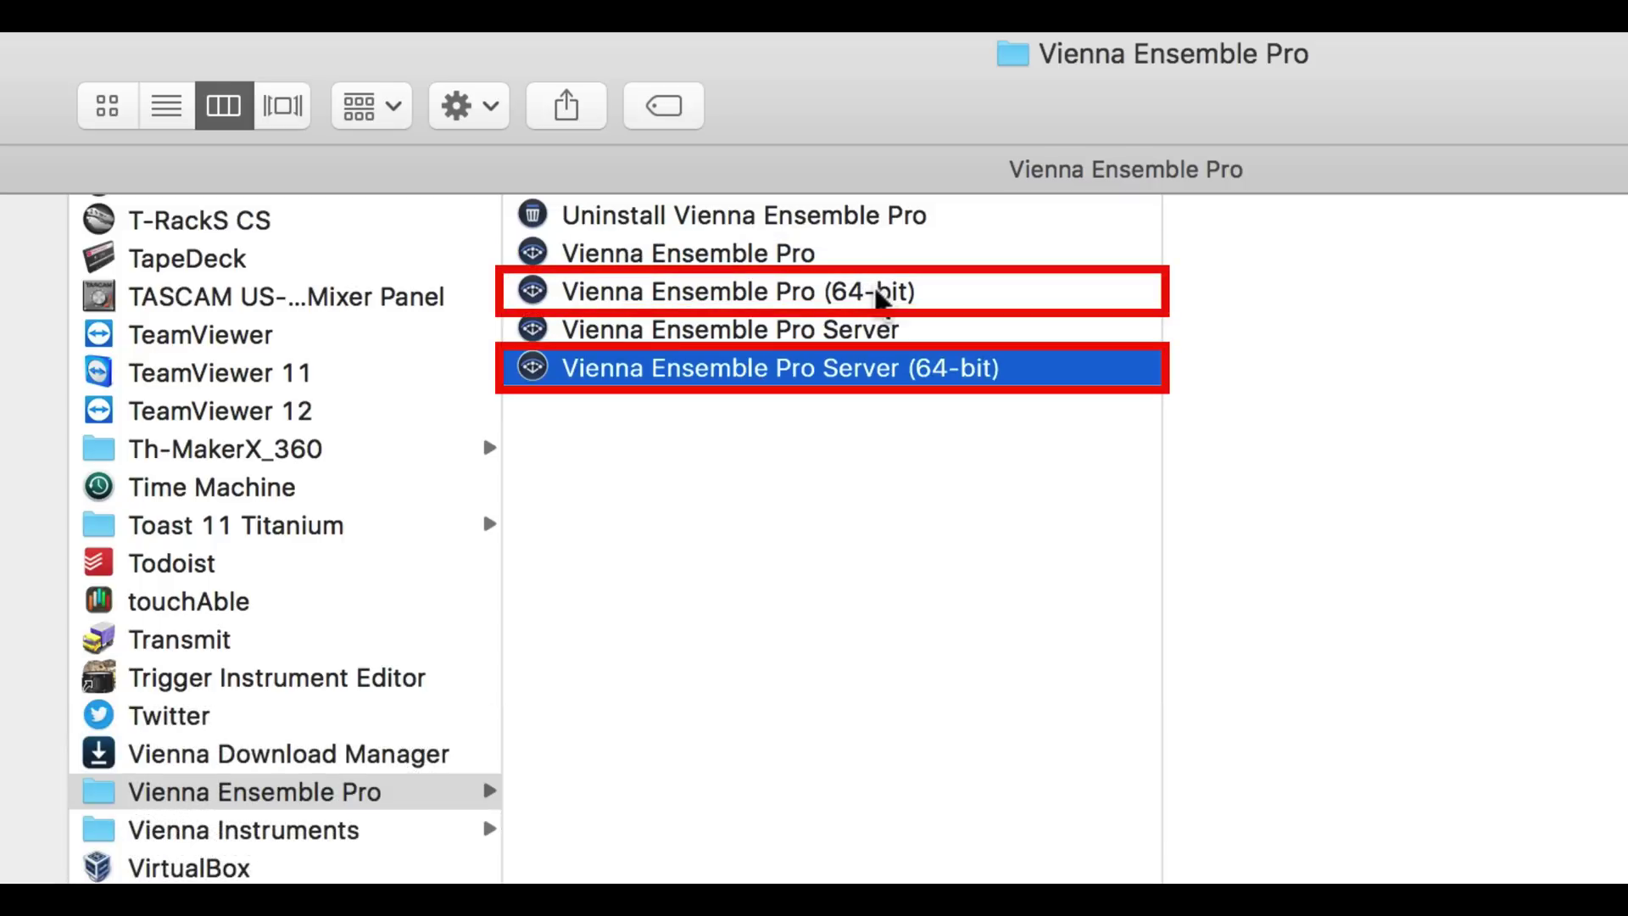
{"action": "left_click", "coordinate": [839, 280]}
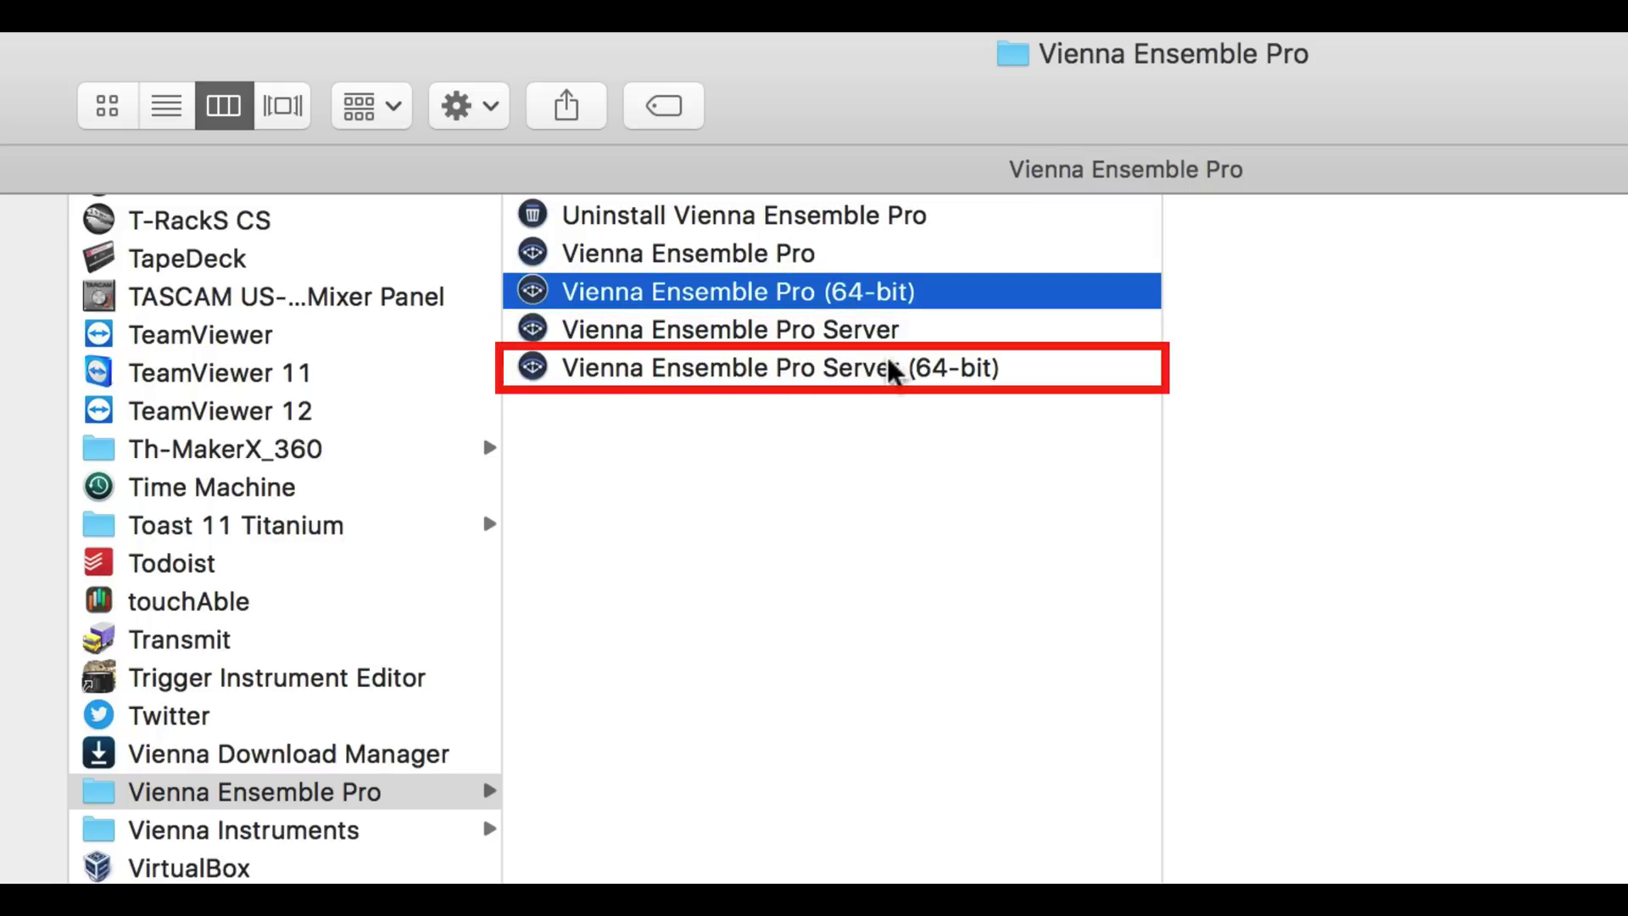
{"action": "left_click", "coordinate": [973, 366]}
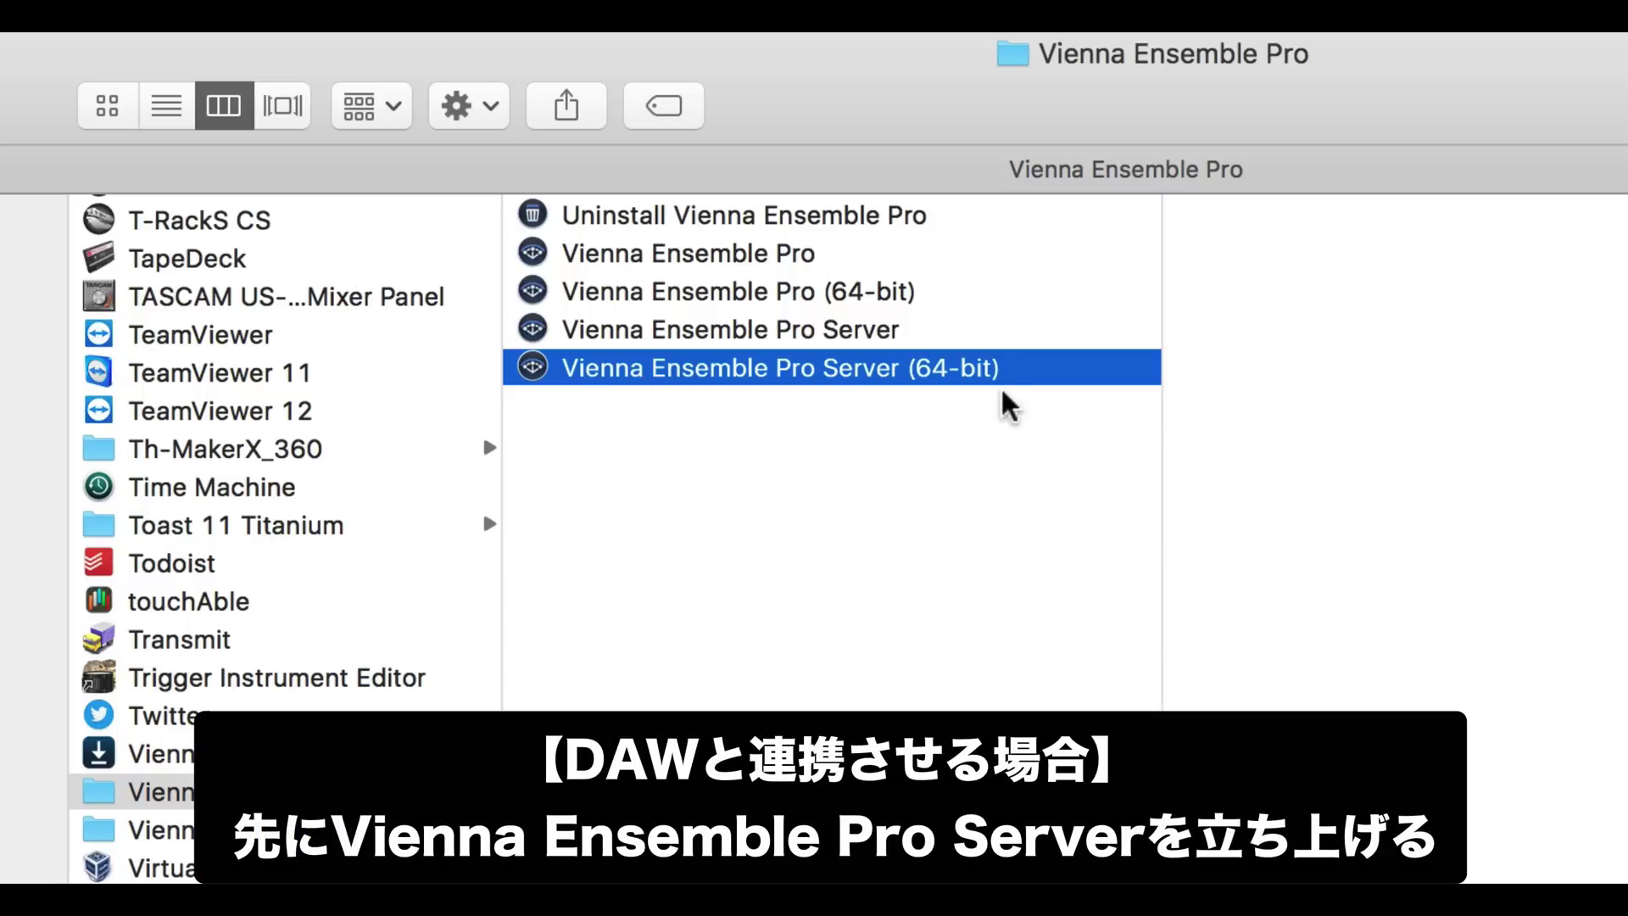
Launch Vienna Ensemble Pro Server (64-bit) from the folder and reposition its window on the desktop
{"action": "left_click", "coordinate": [911, 380]}
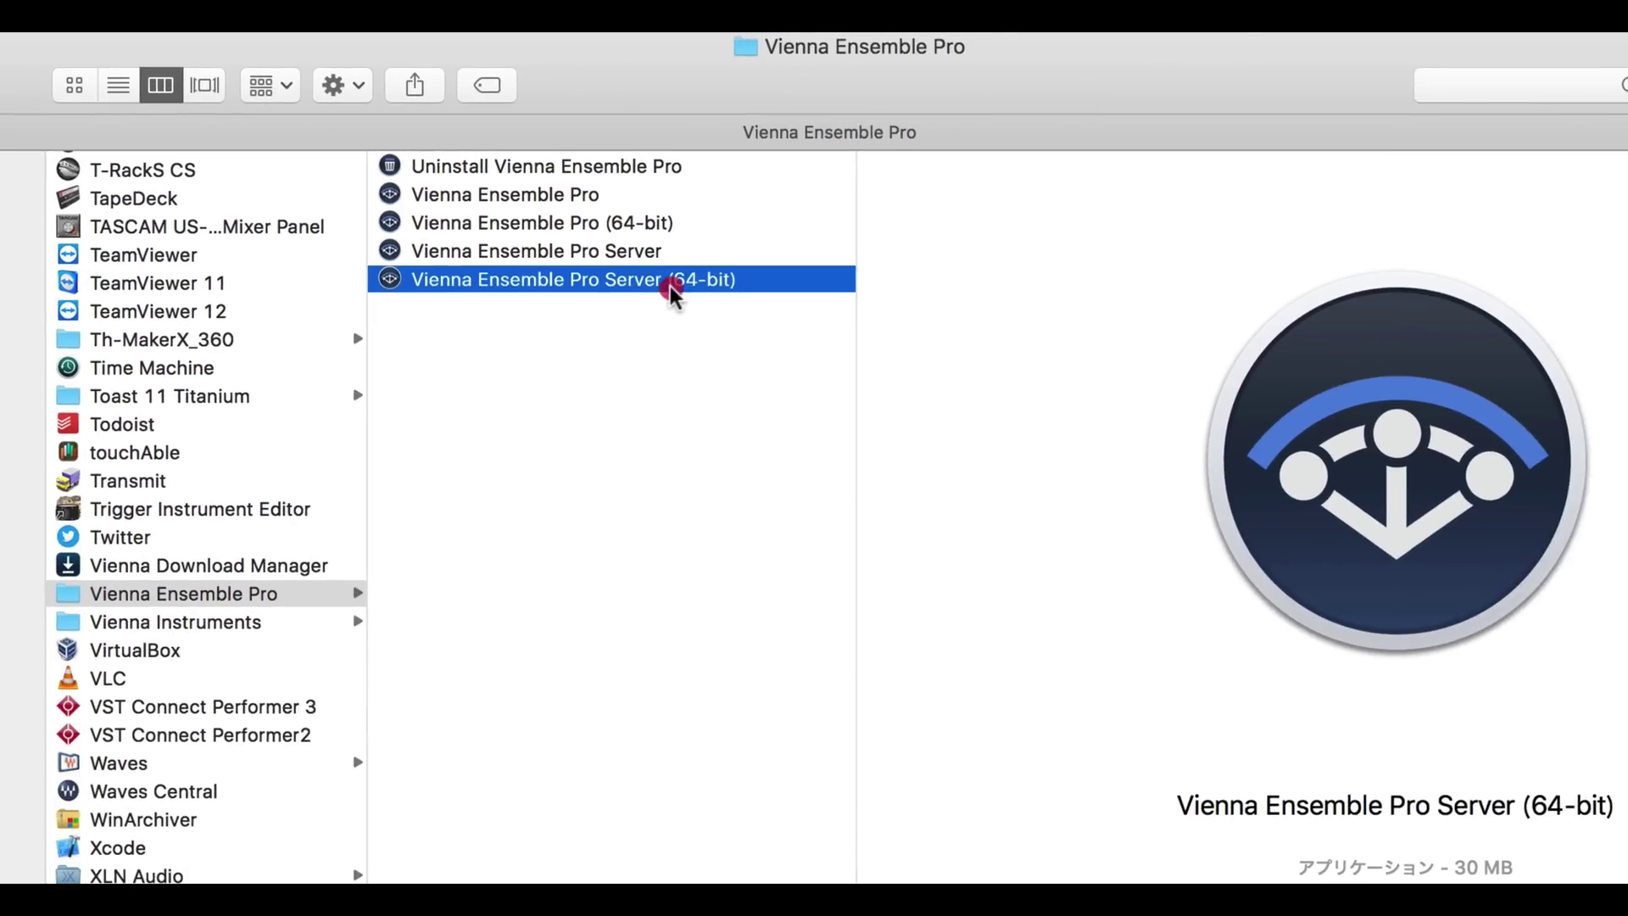
{"action": "double_click", "coordinate": [670, 288]}
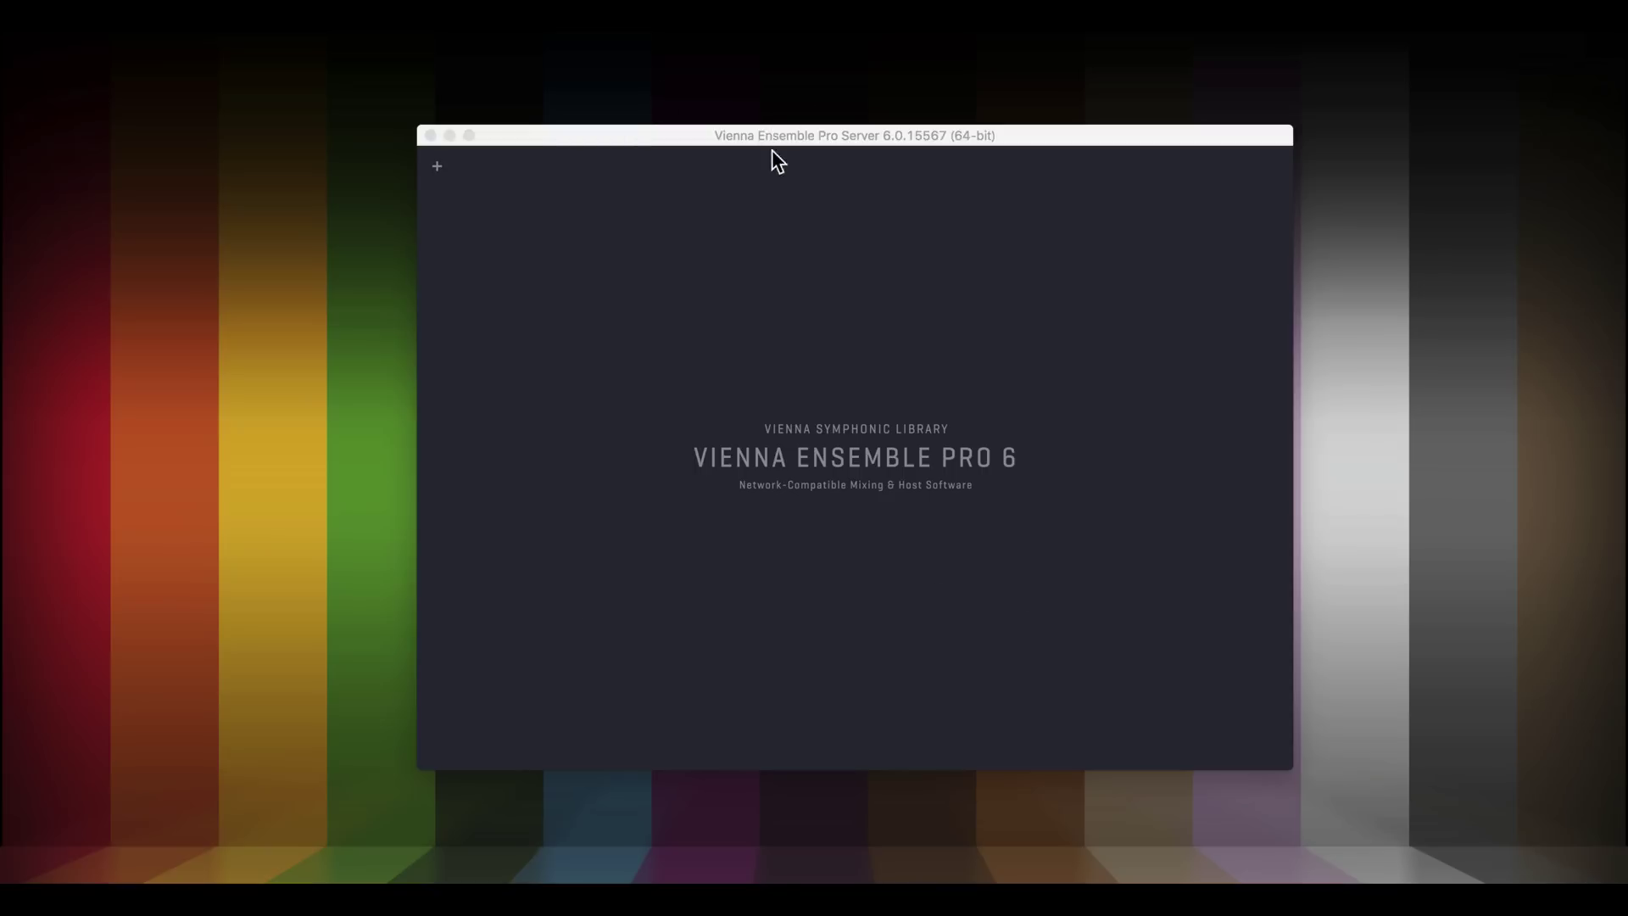
{"action": "left_click_drag", "start_coordinate": [768, 135], "coordinate": [995, 63]}
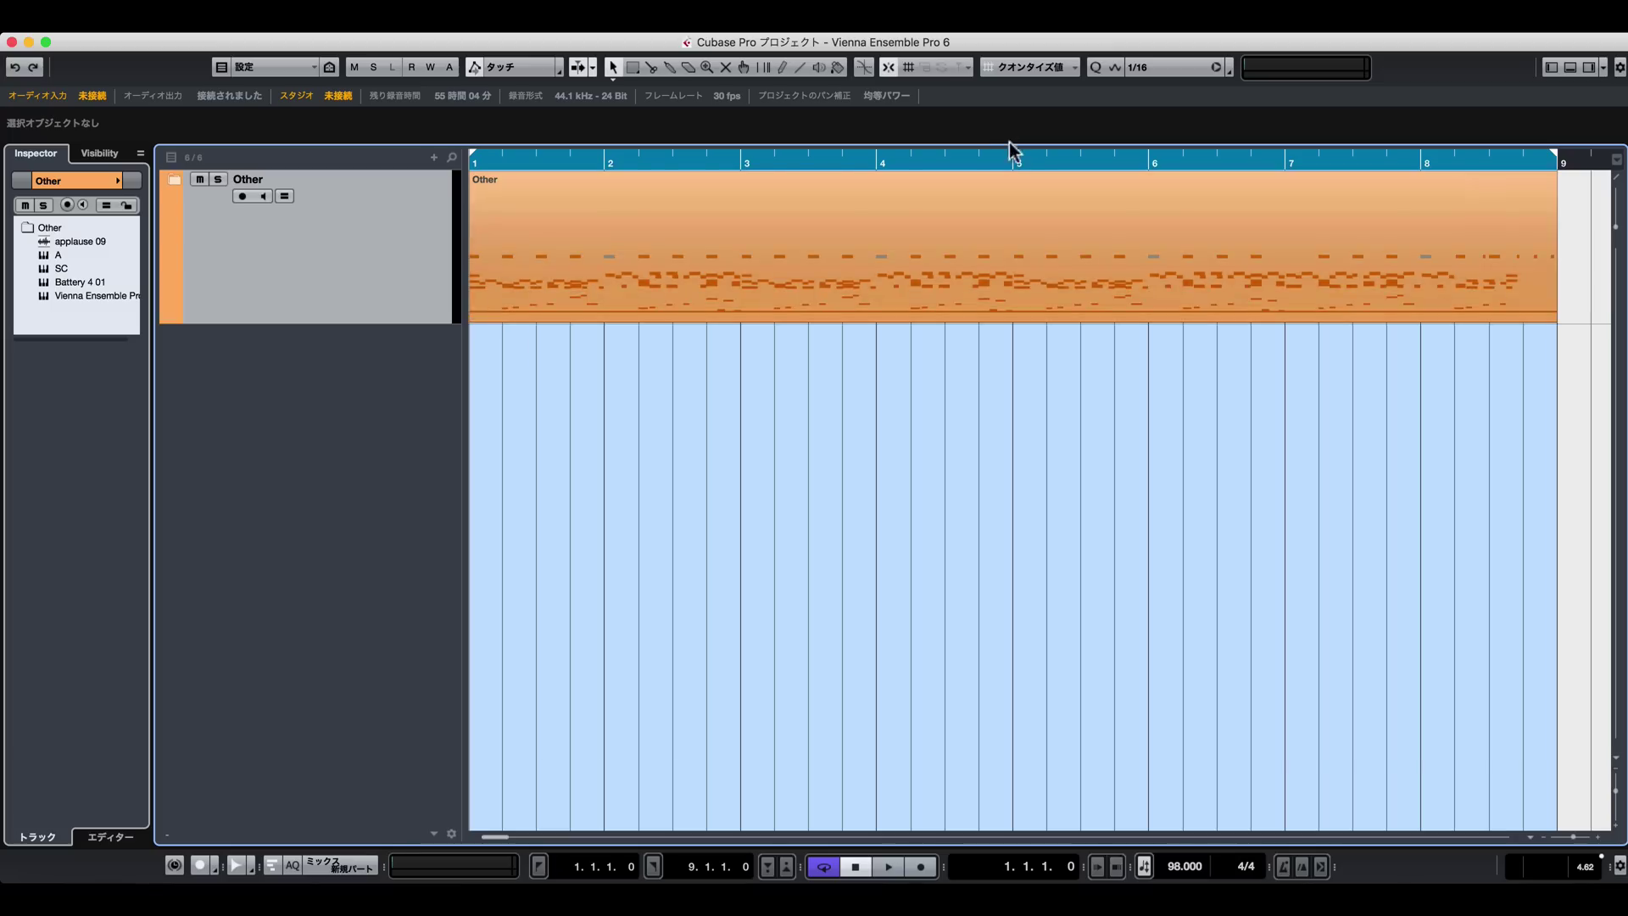
Play the Cubase project with the Other folder track and stop playback
{"action": "left_click", "coordinate": [908, 208]}
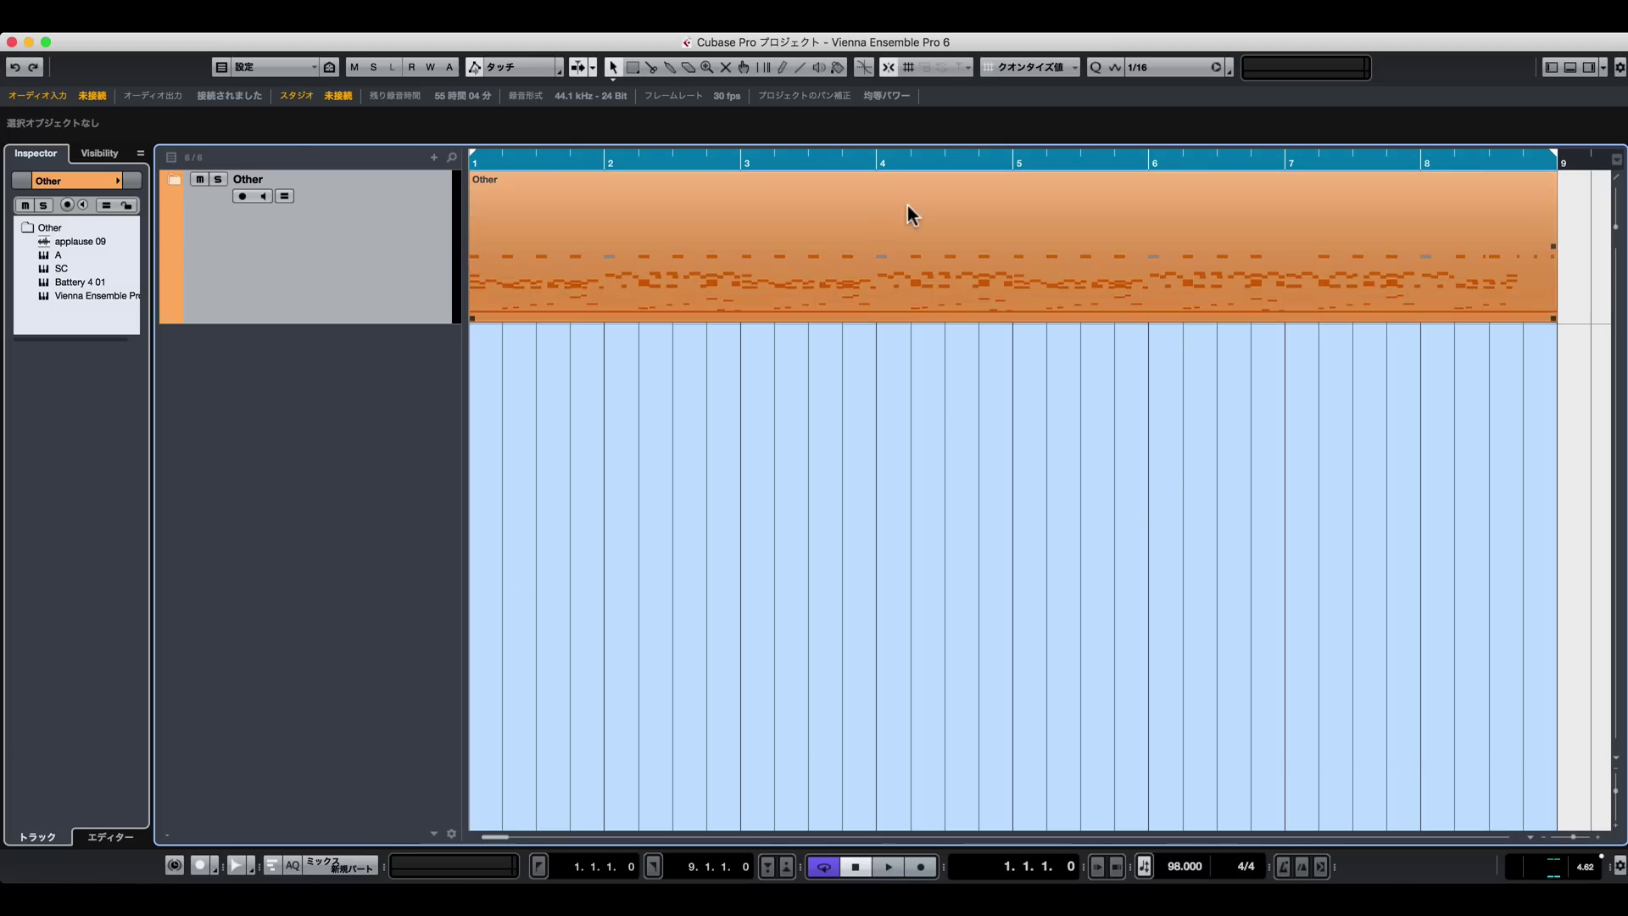
{"action": "left_click", "coordinate": [504, 399]}
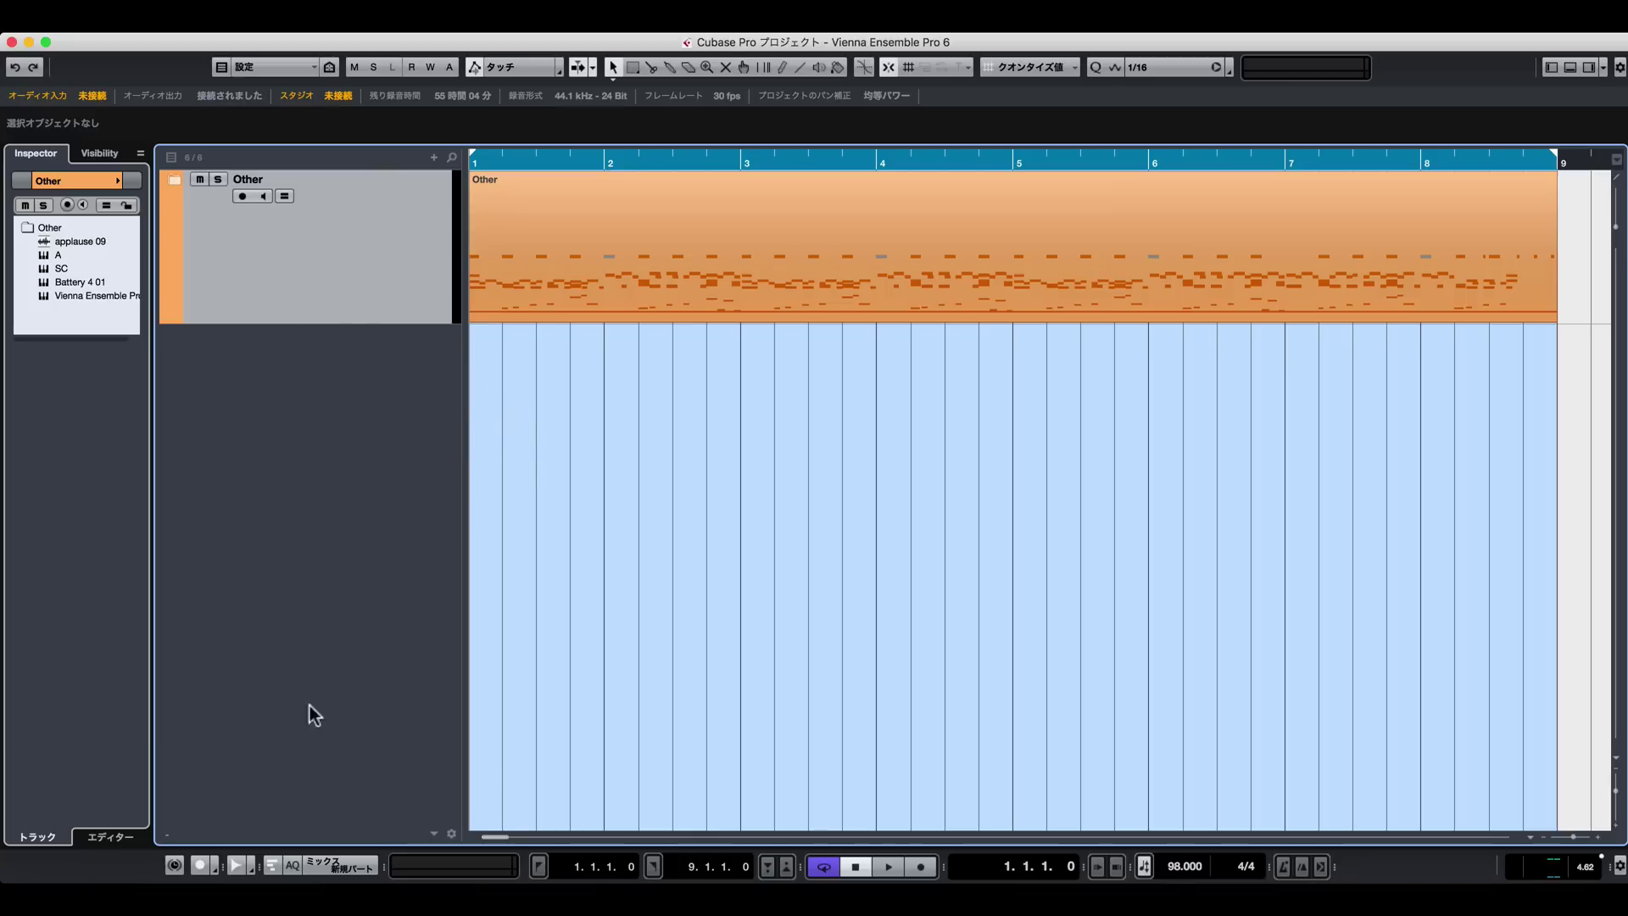
{"action": "key", "text": "space"}
{"action": "key", "text": "space"}
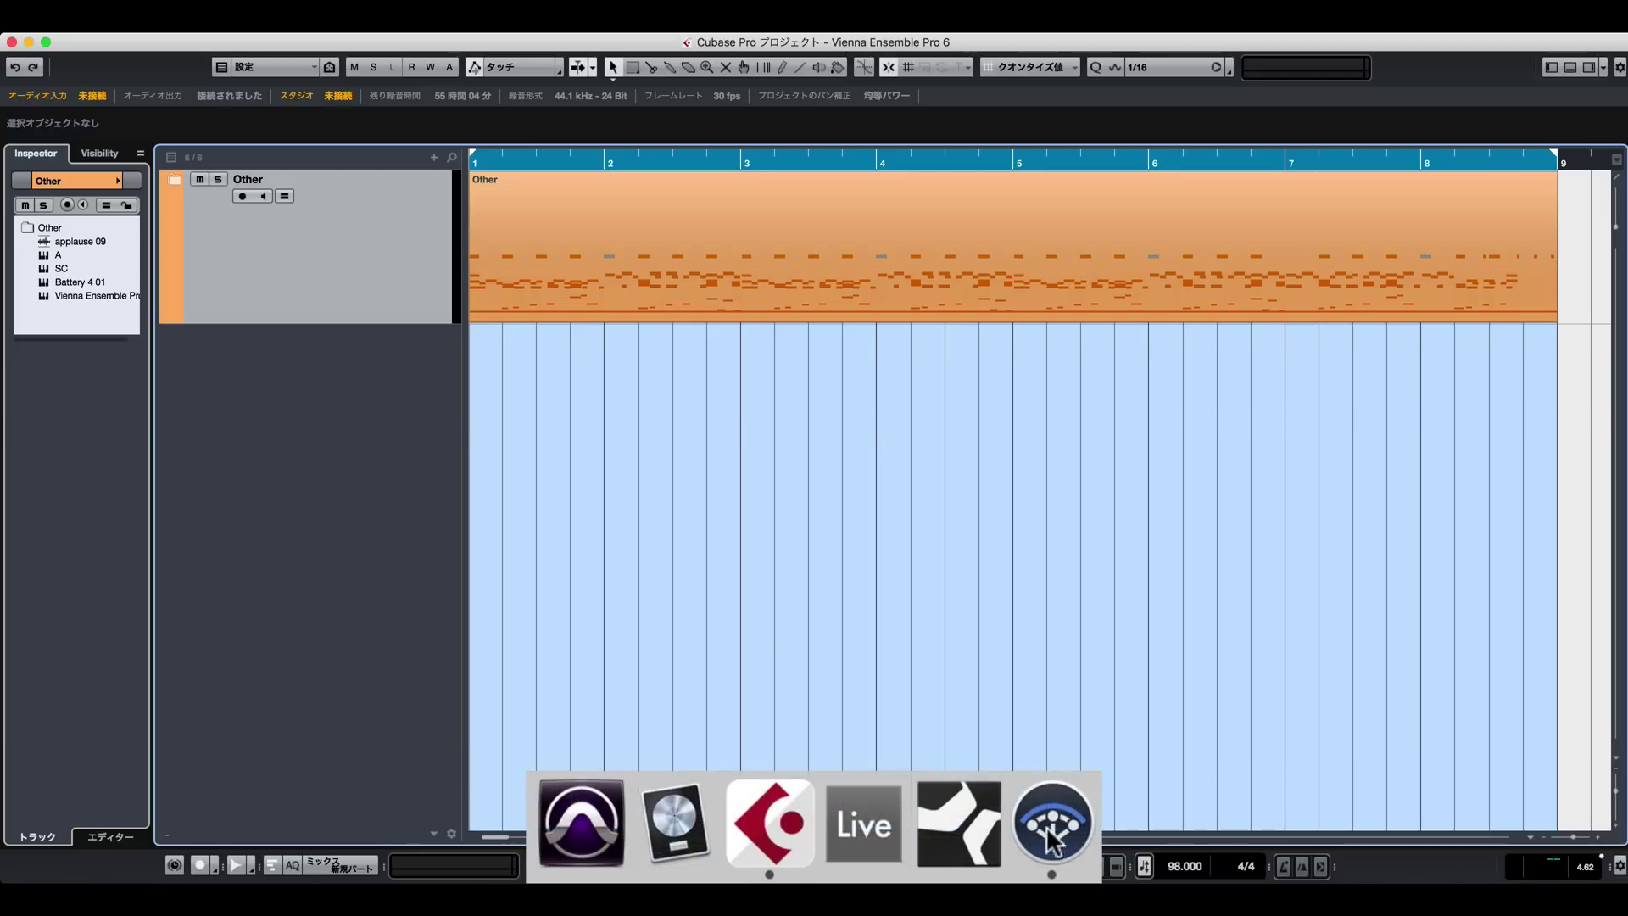
Switch from Cubase to Vienna Ensemble Pro Server and set the StylusRMX 1 MIDI channel to 2 in the Drums instance
{"action": "left_click", "coordinate": [1051, 839]}
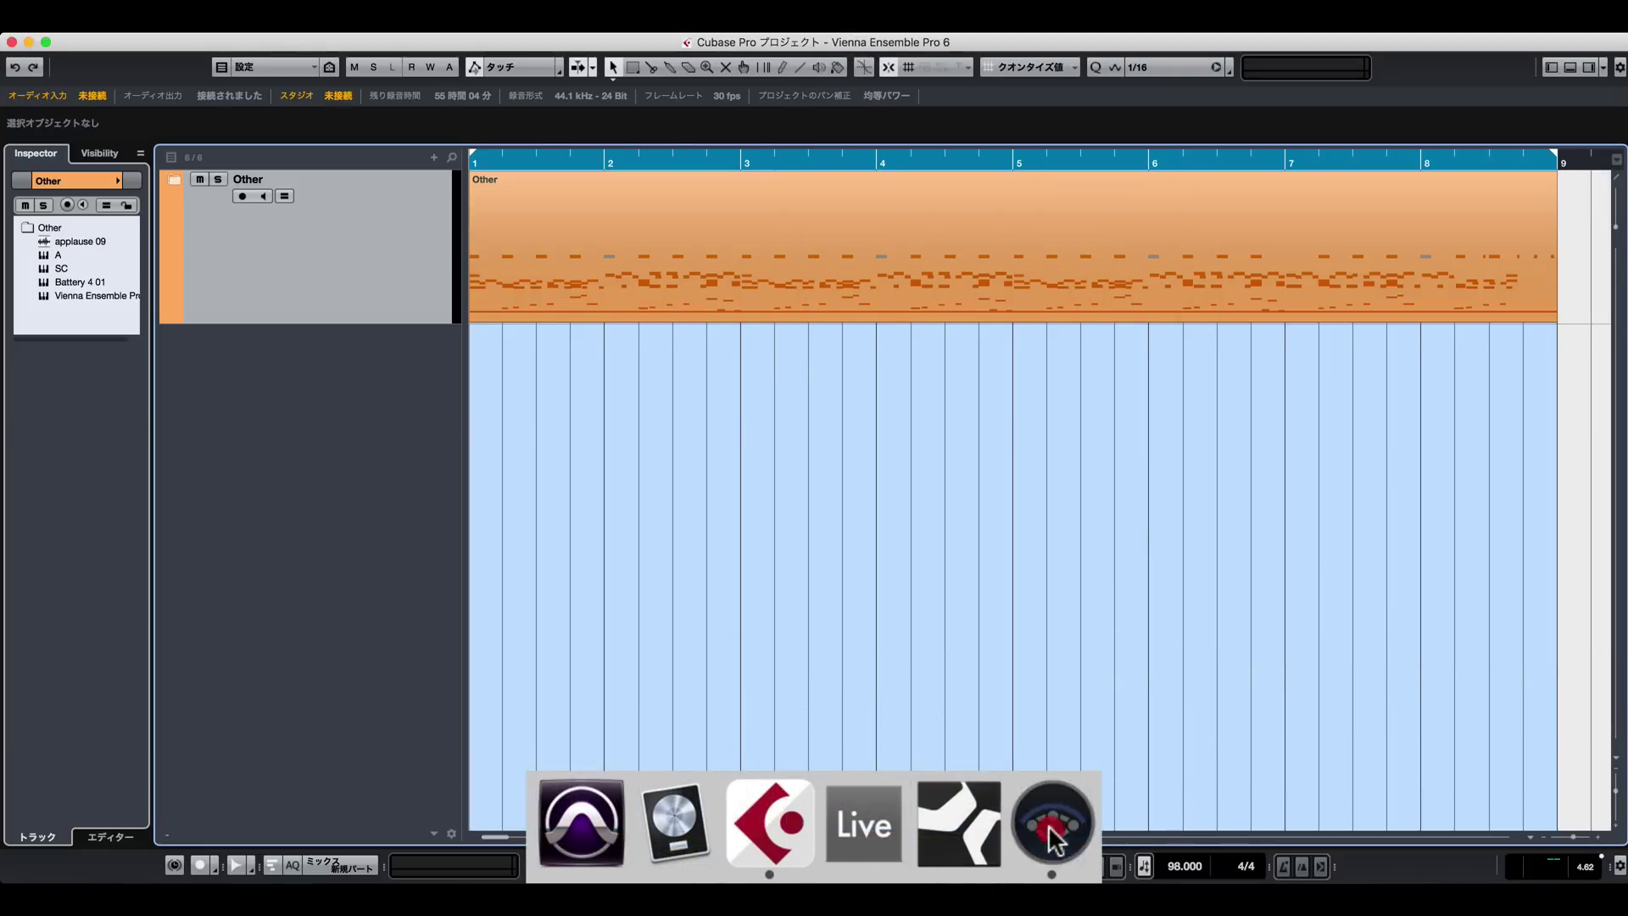
{"action": "left_click", "coordinate": [1051, 835]}
{"action": "left_click", "coordinate": [769, 820]}
{"action": "left_click", "coordinate": [1051, 823]}
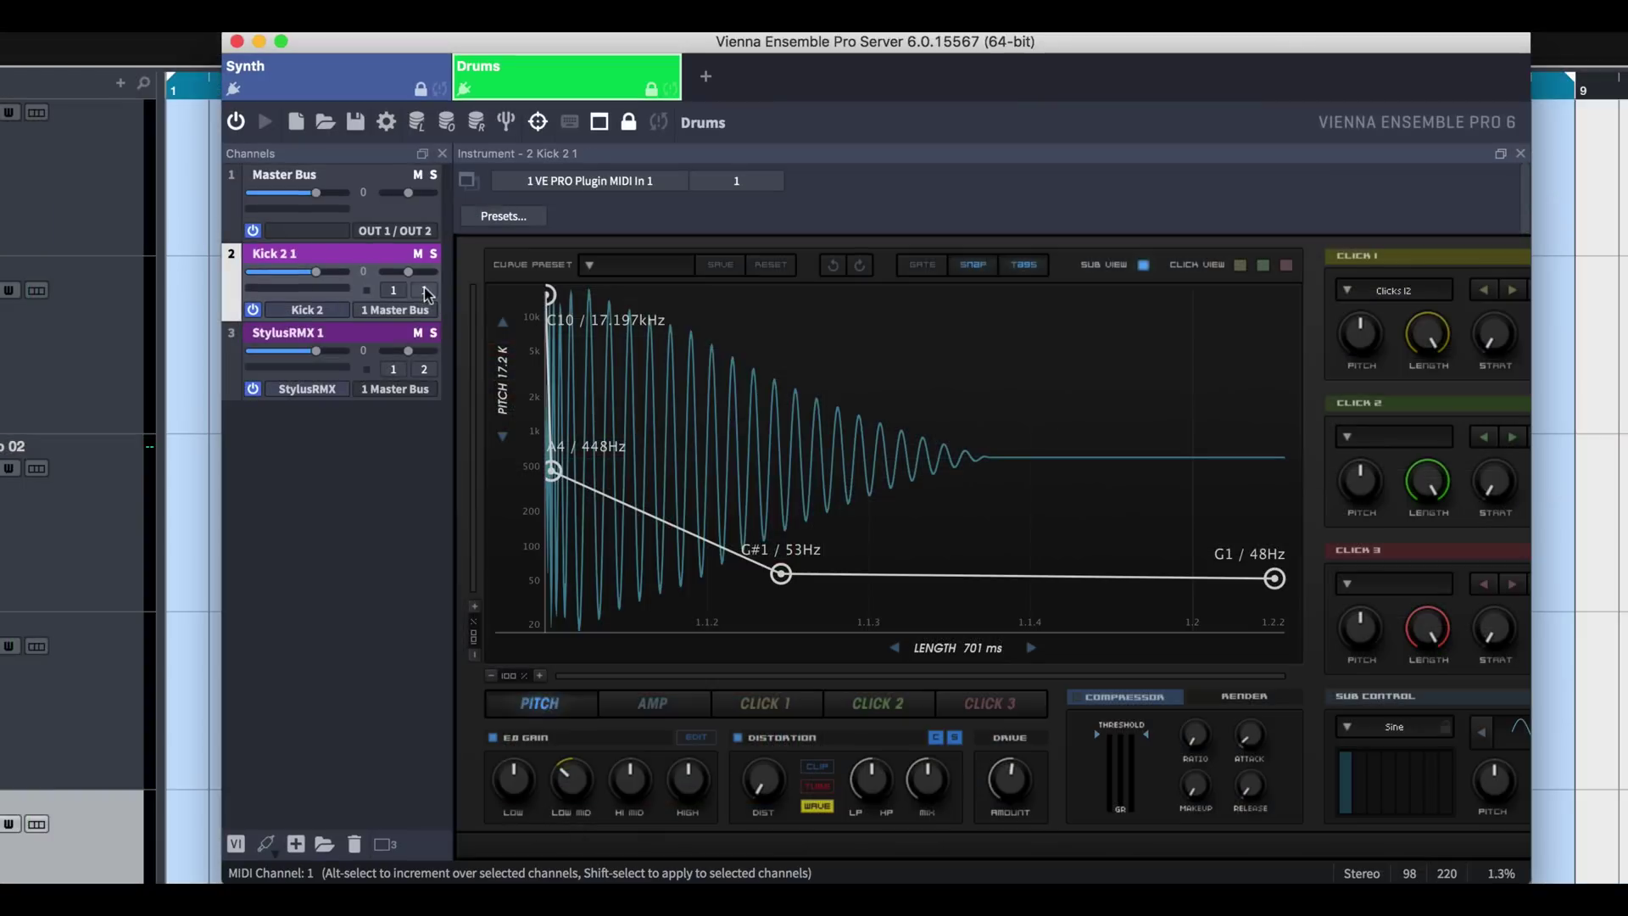
{"action": "left_click", "coordinate": [423, 369]}
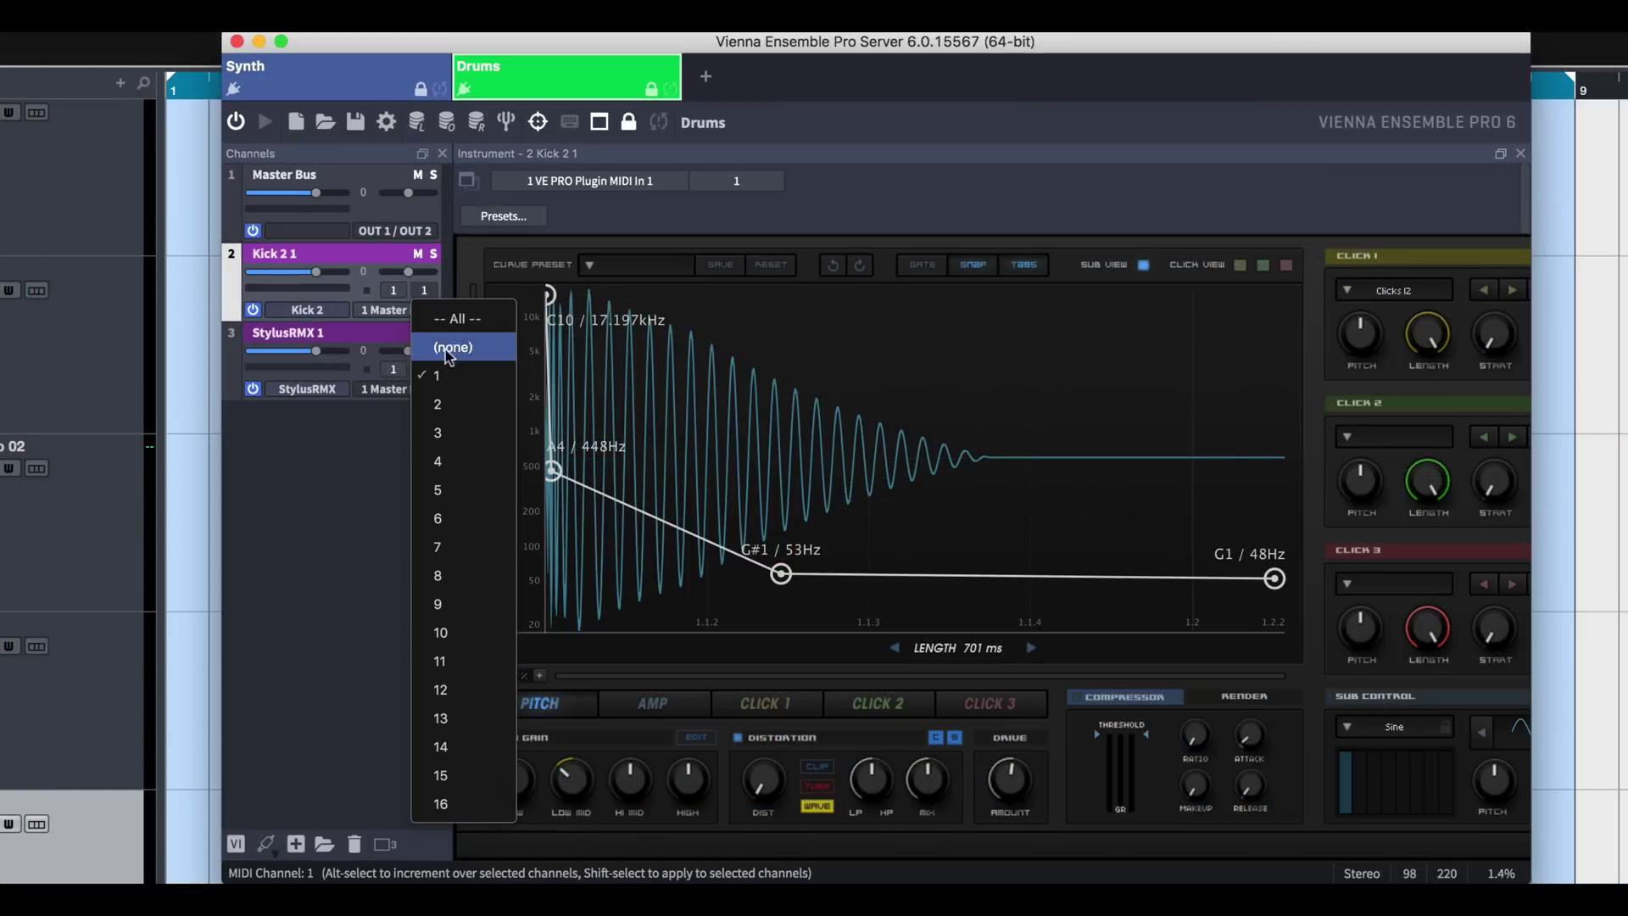
{"action": "left_click", "coordinate": [439, 397]}
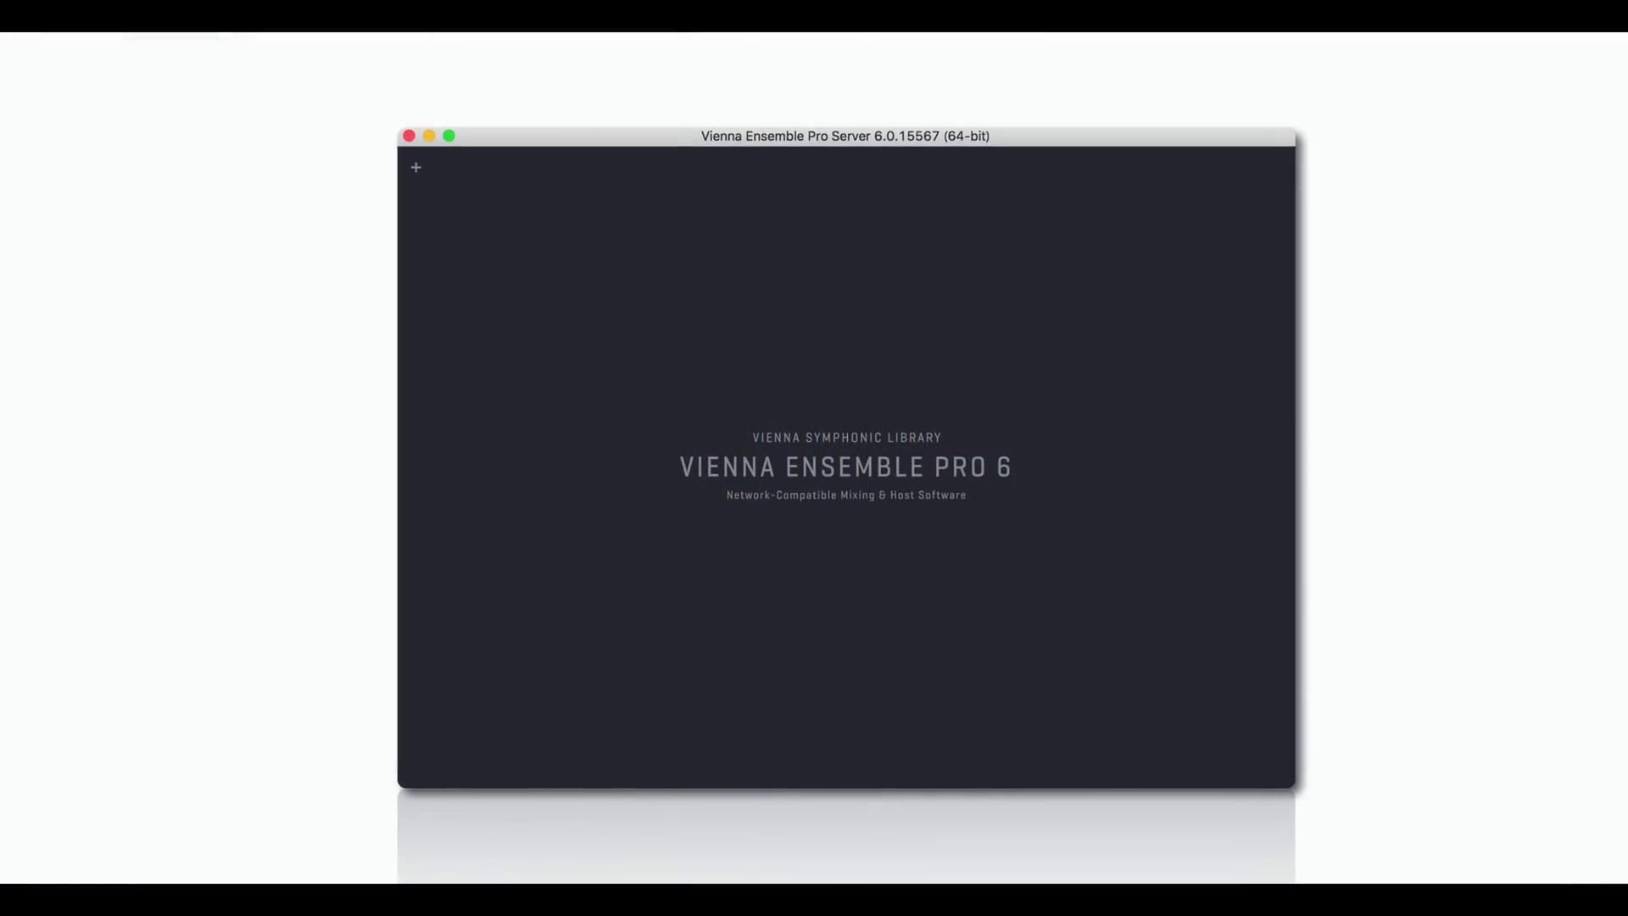